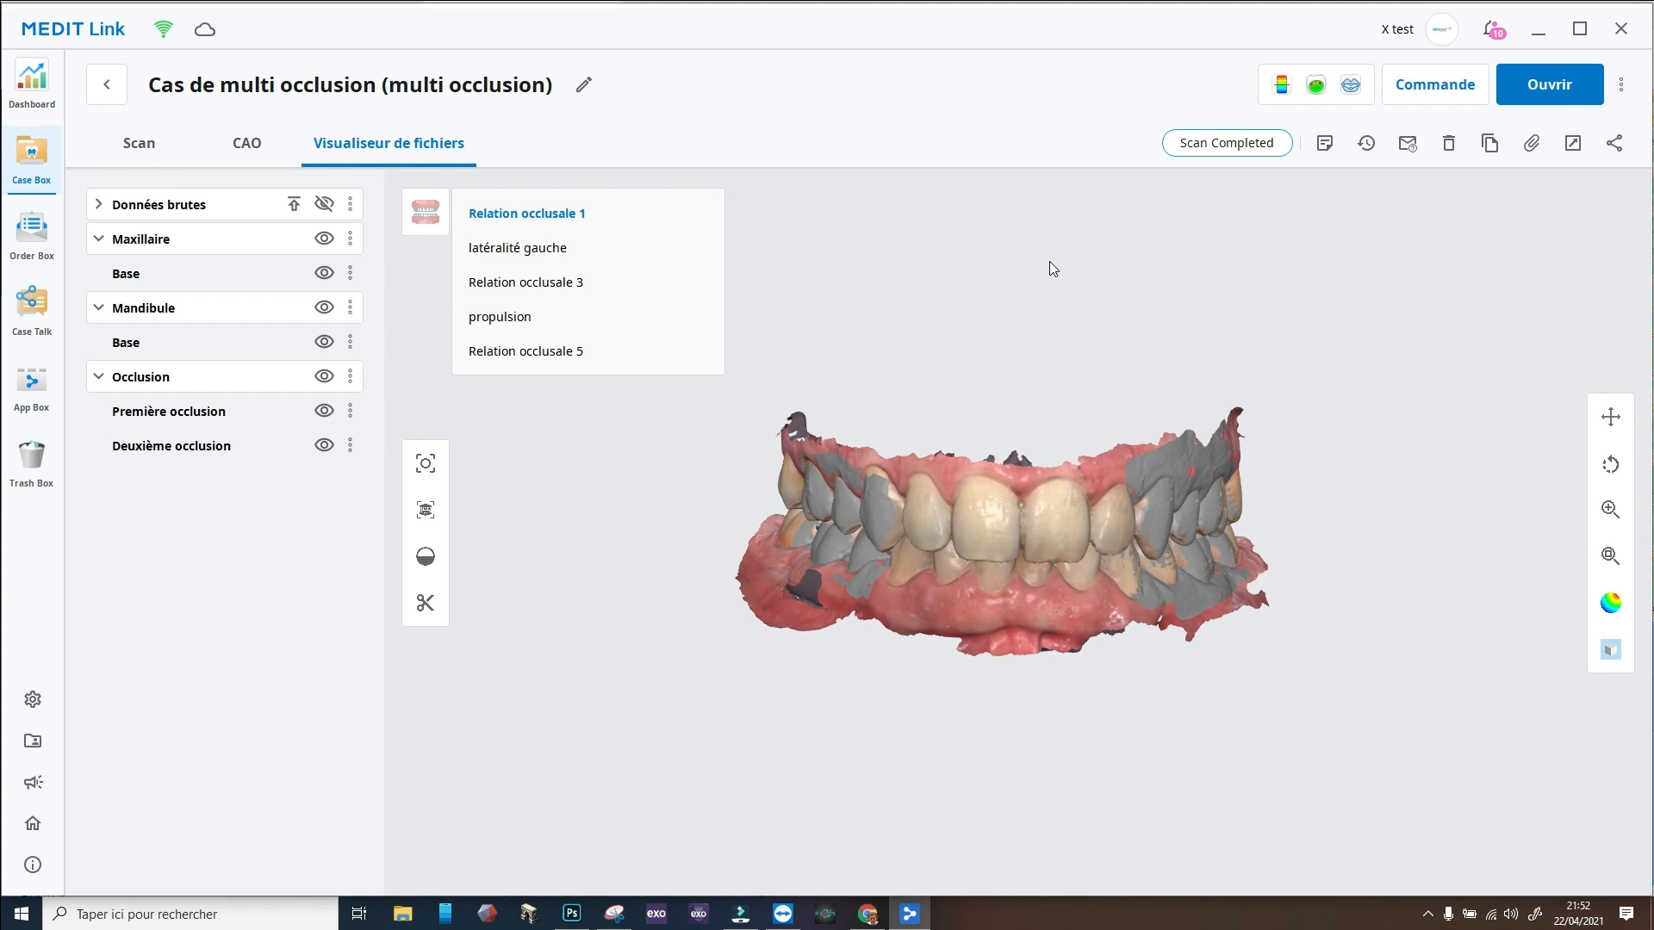
# Display the occlusal relations latéralité gauche, Relation occlusale 3, propulsion and Relation occlusale 5 one after another.
pyautogui.moveTo(1023, 432)
pyautogui.mouseDown(button='right')
pyautogui.moveTo(984, 391)
pyautogui.moveTo(982, 424)
pyautogui.moveTo(1025, 370)
pyautogui.moveTo(1005, 432)
pyautogui.moveTo(1007, 418)
pyautogui.mouseUp(button='right')
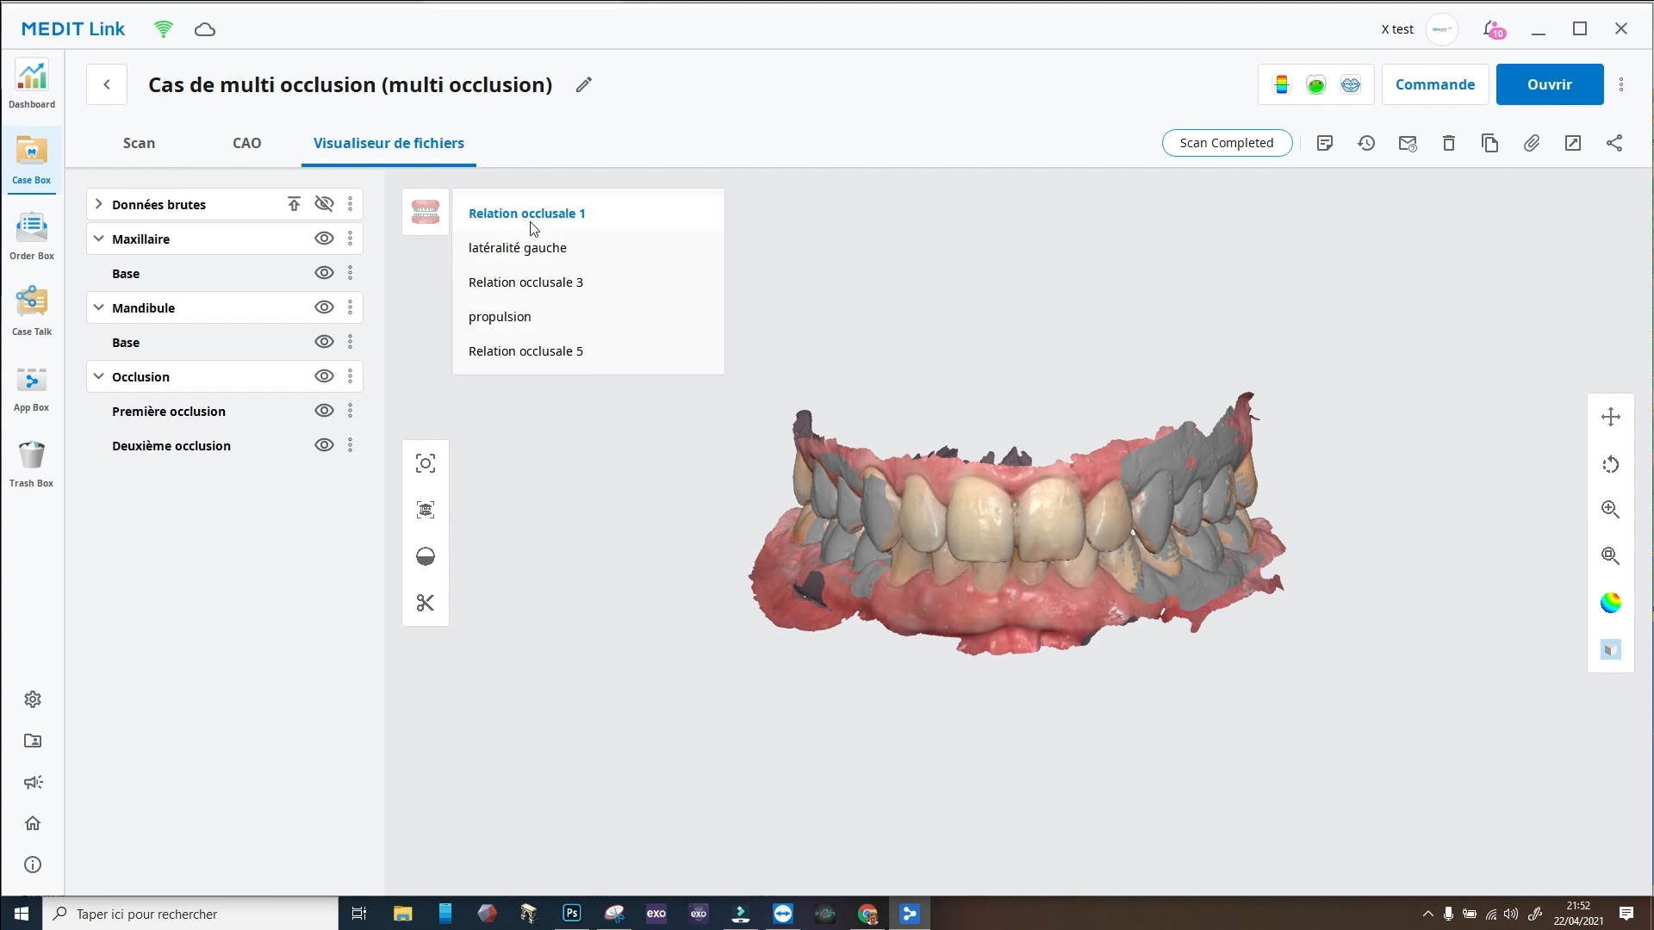
pyautogui.click(534, 252)
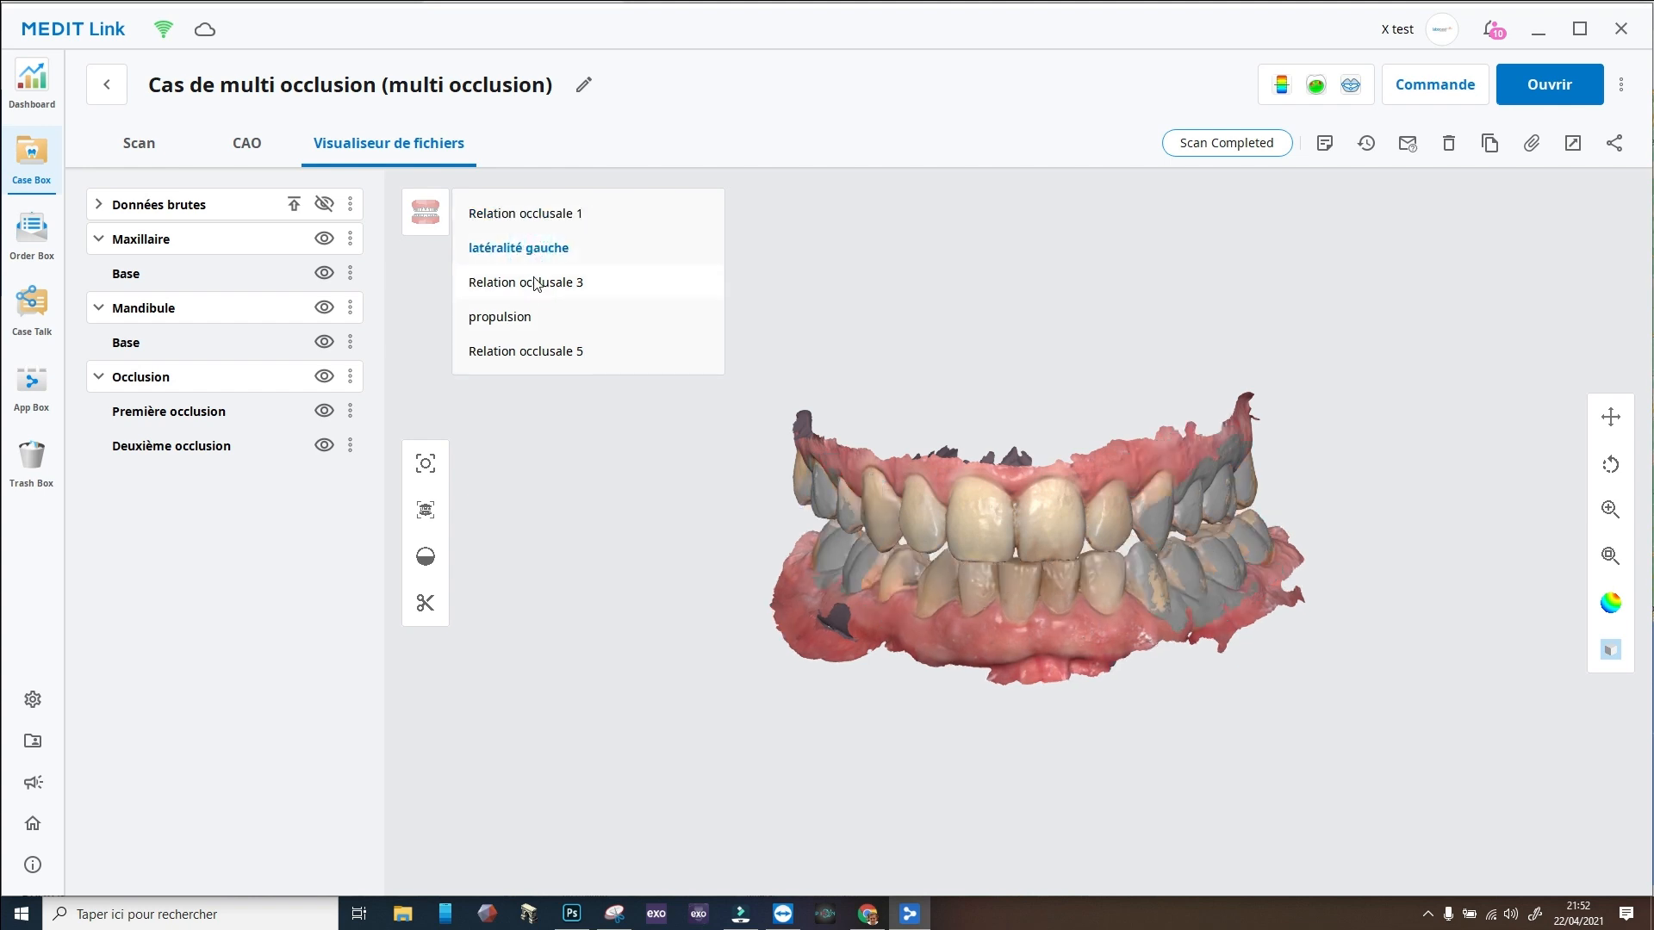
pyautogui.click(535, 289)
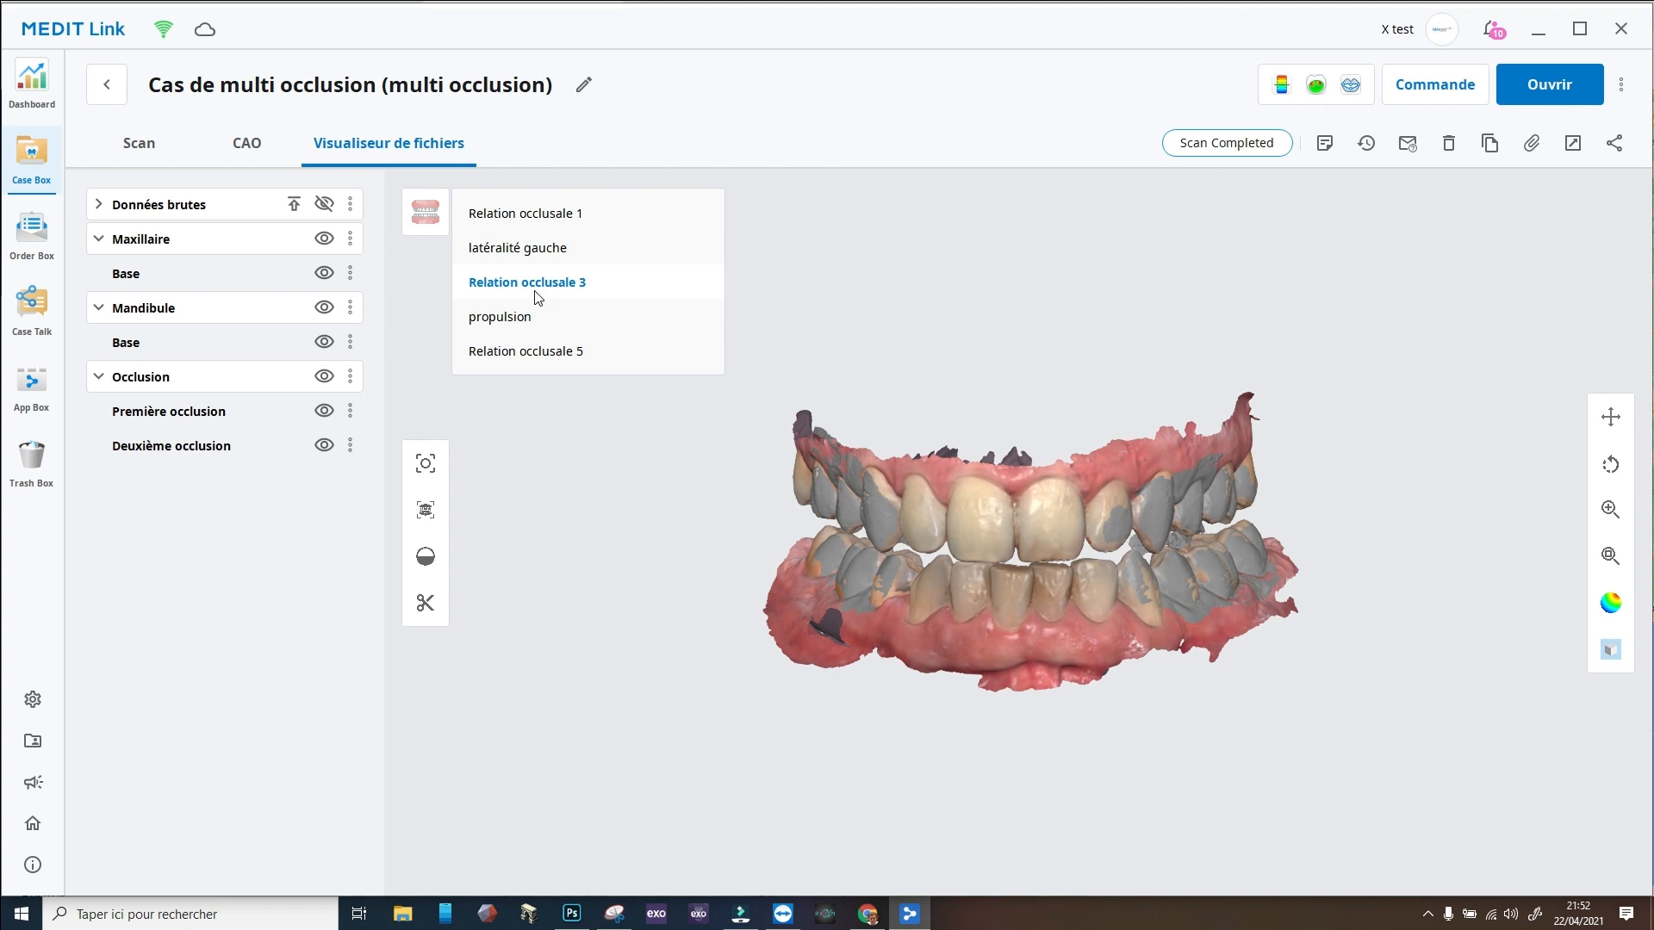
pyautogui.click(518, 319)
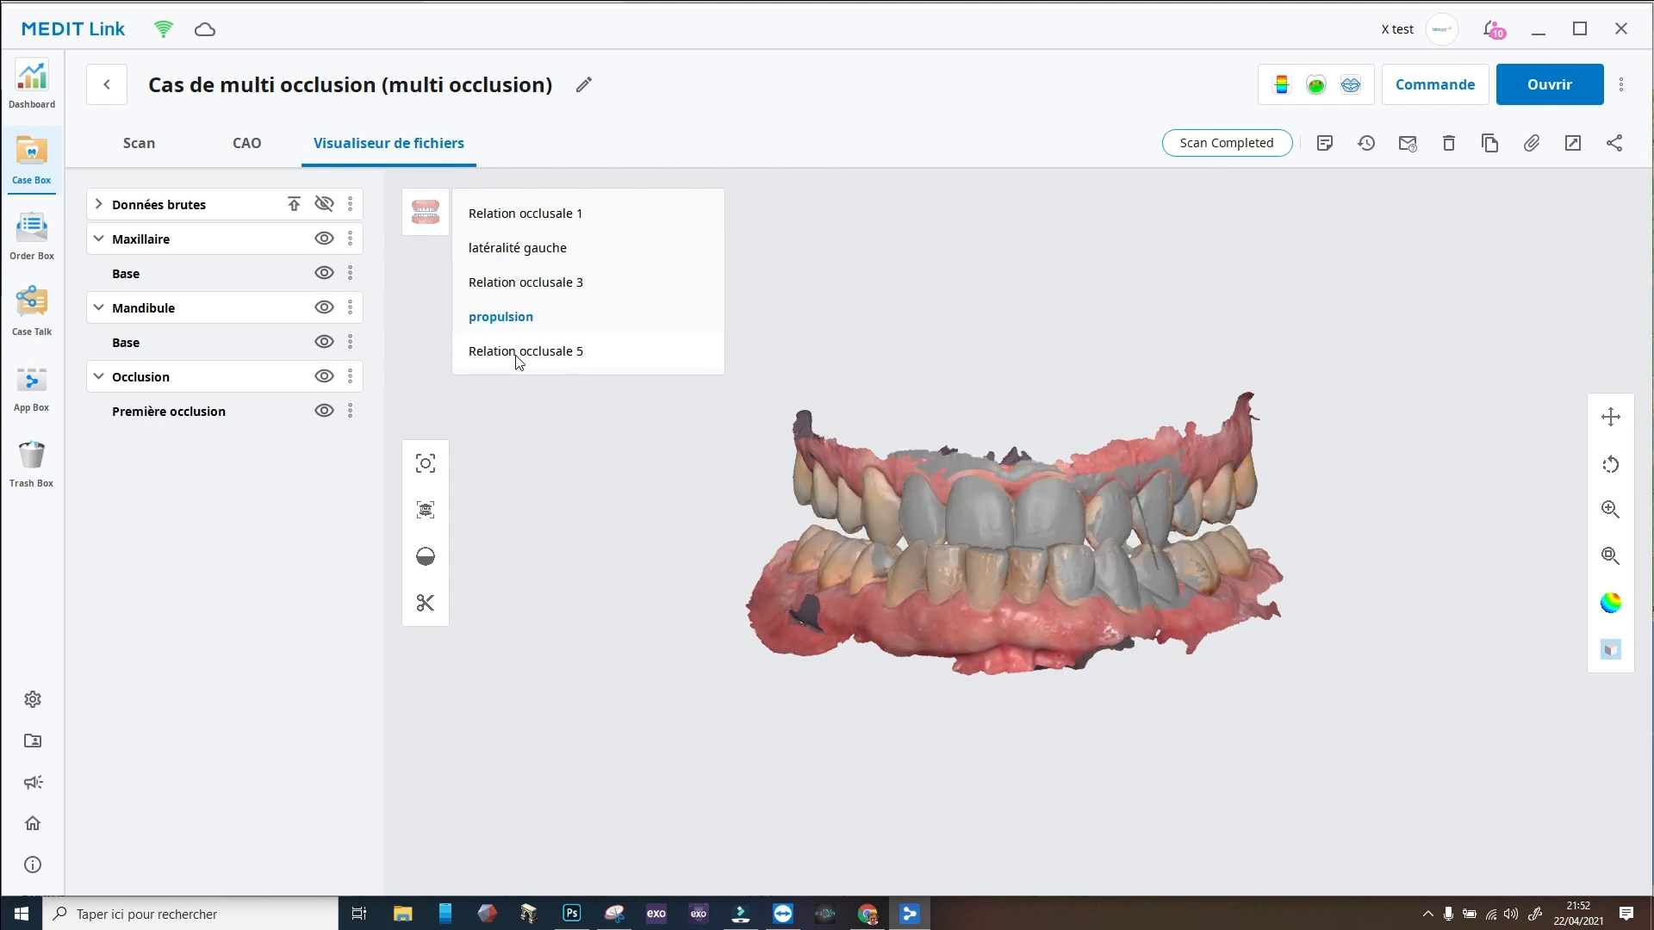
pyautogui.click(518, 356)
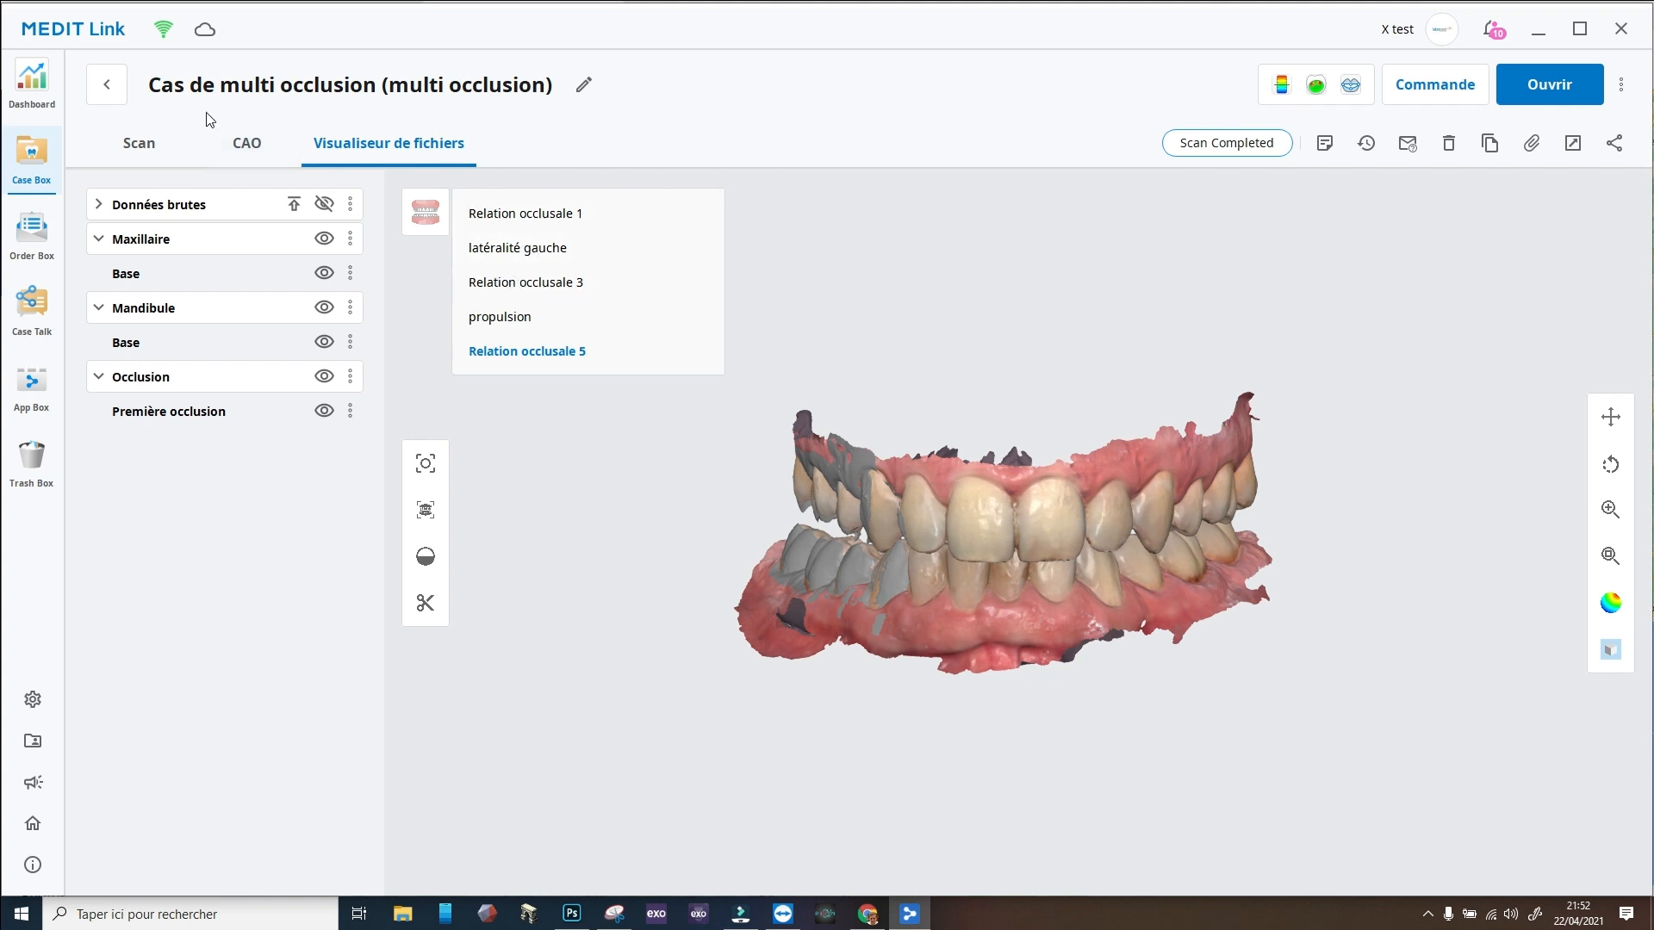
# Collapse the occlusal relation list, then step back through the relations to Relation occlusale 1 and forward to Relation occlusale 5.
pyautogui.click(426, 218)
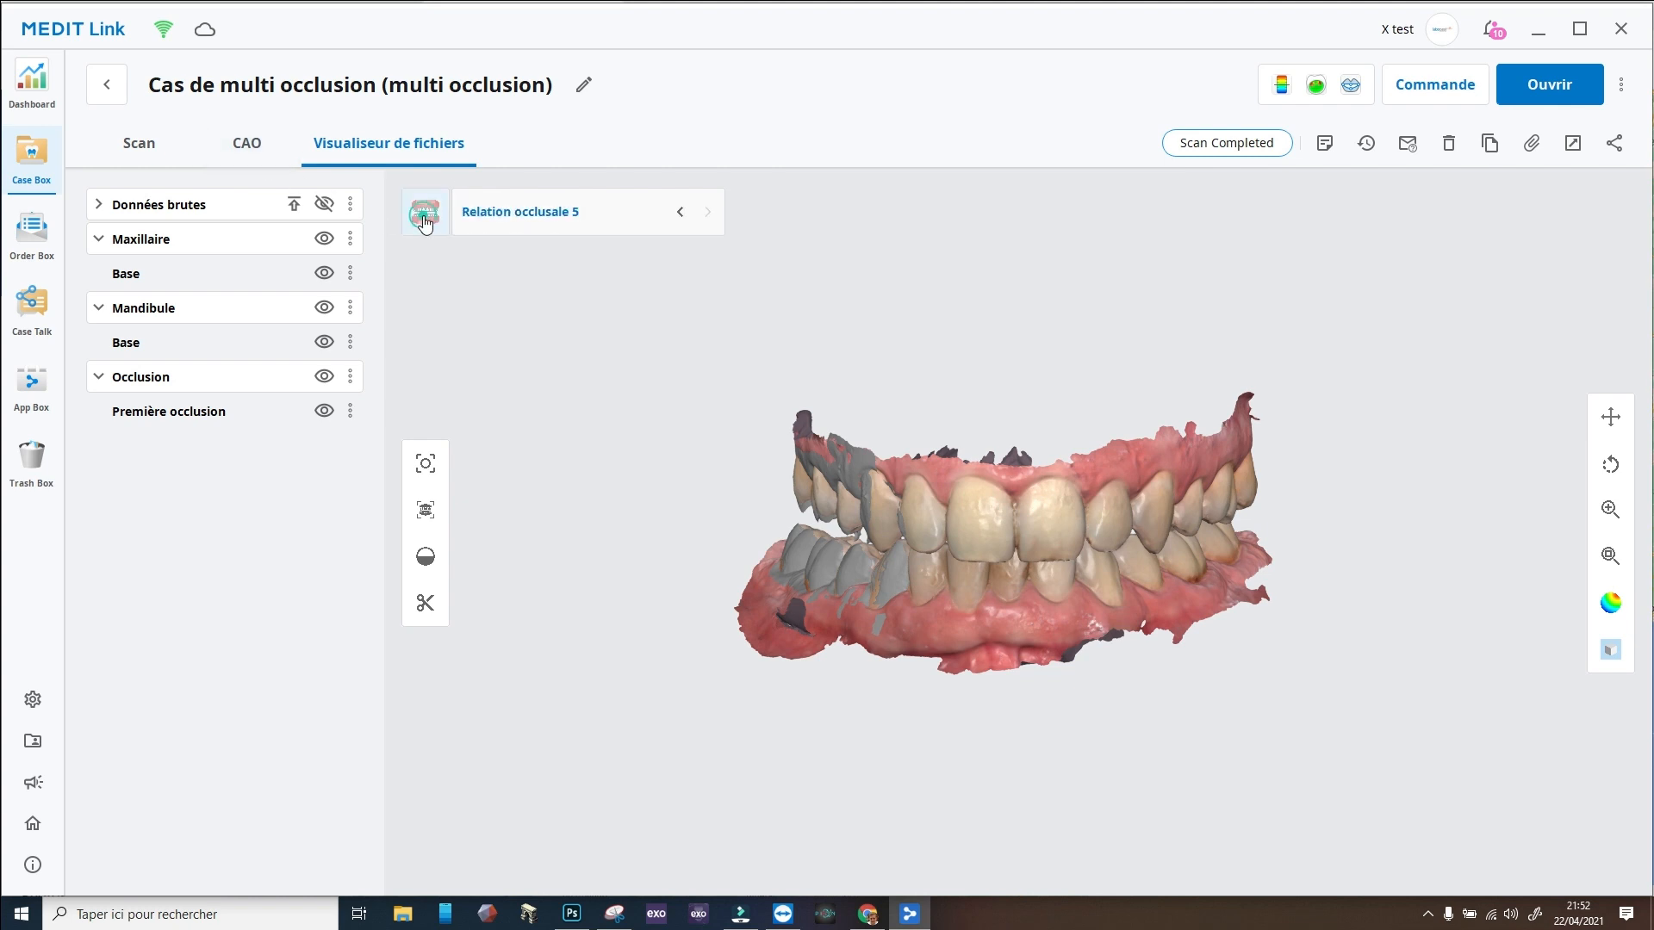
pyautogui.click(681, 213)
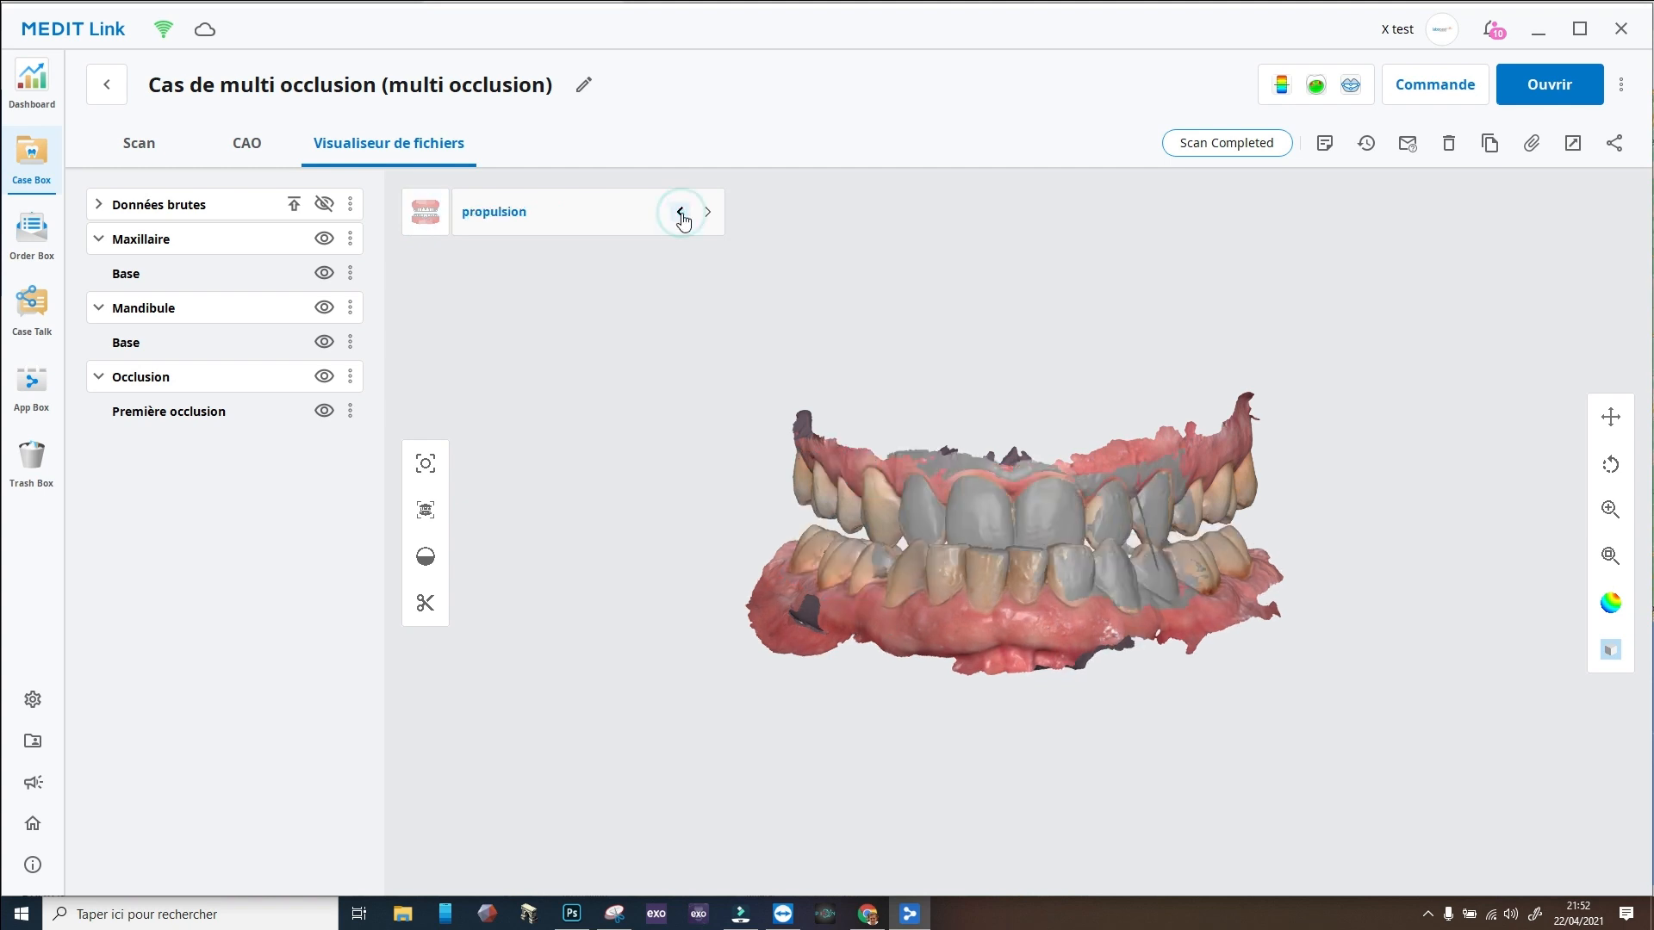
pyautogui.click(681, 213)
pyautogui.click(682, 213)
pyautogui.click(681, 213)
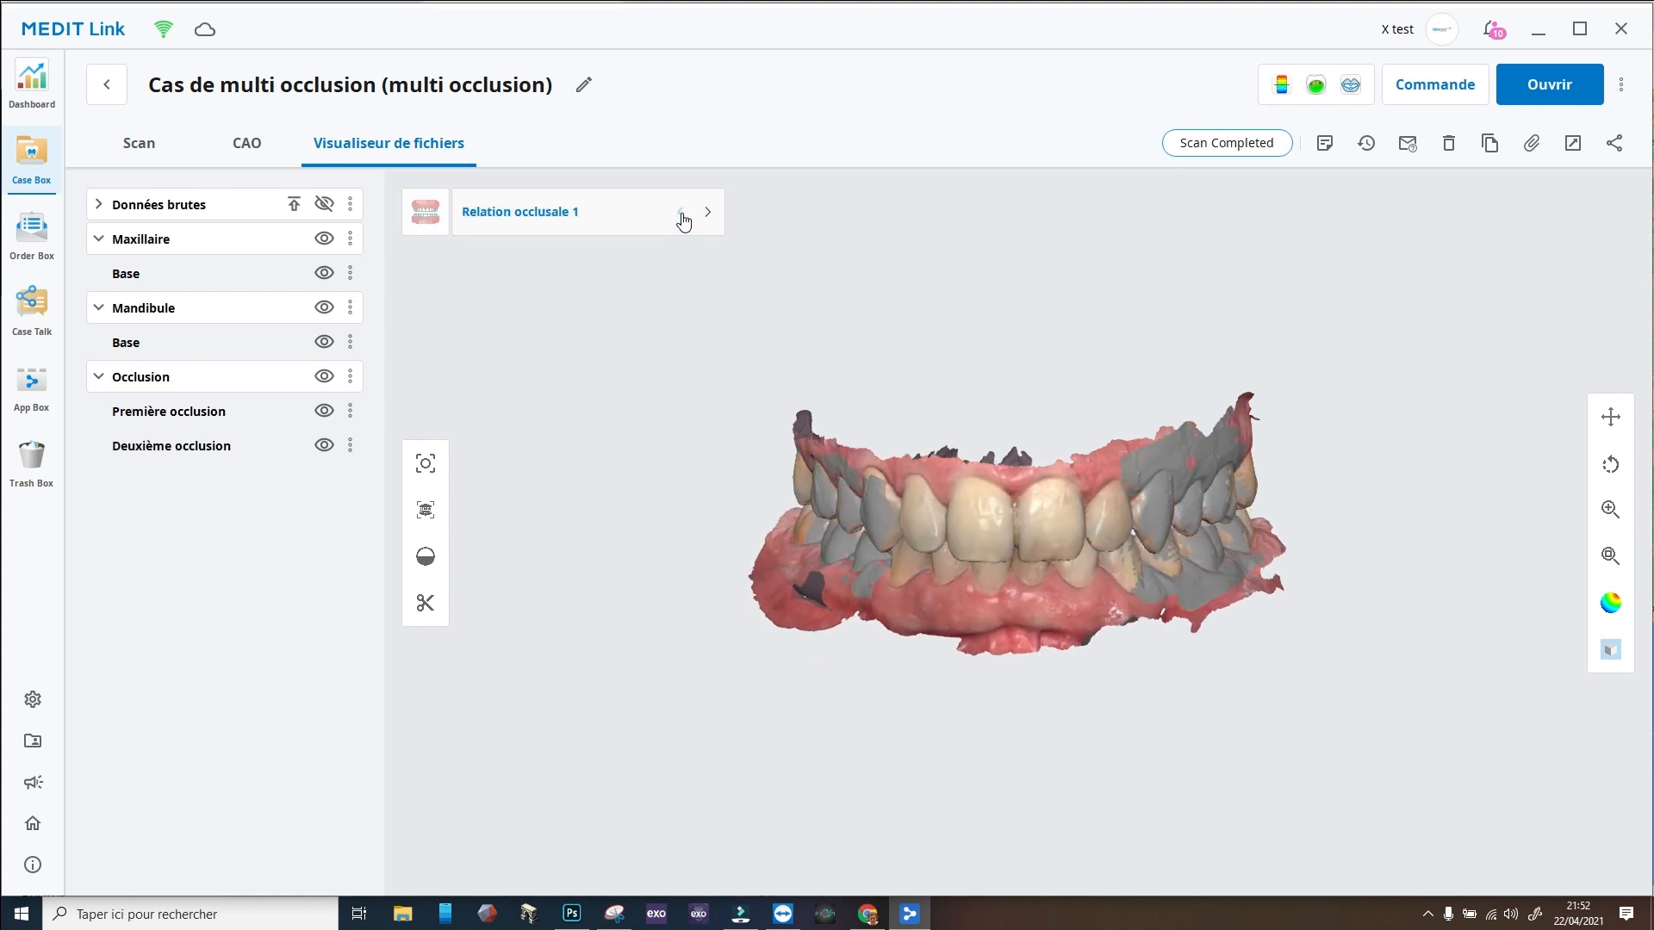
pyautogui.click(707, 213)
pyautogui.click(707, 213)
pyautogui.click(706, 212)
pyautogui.click(706, 213)
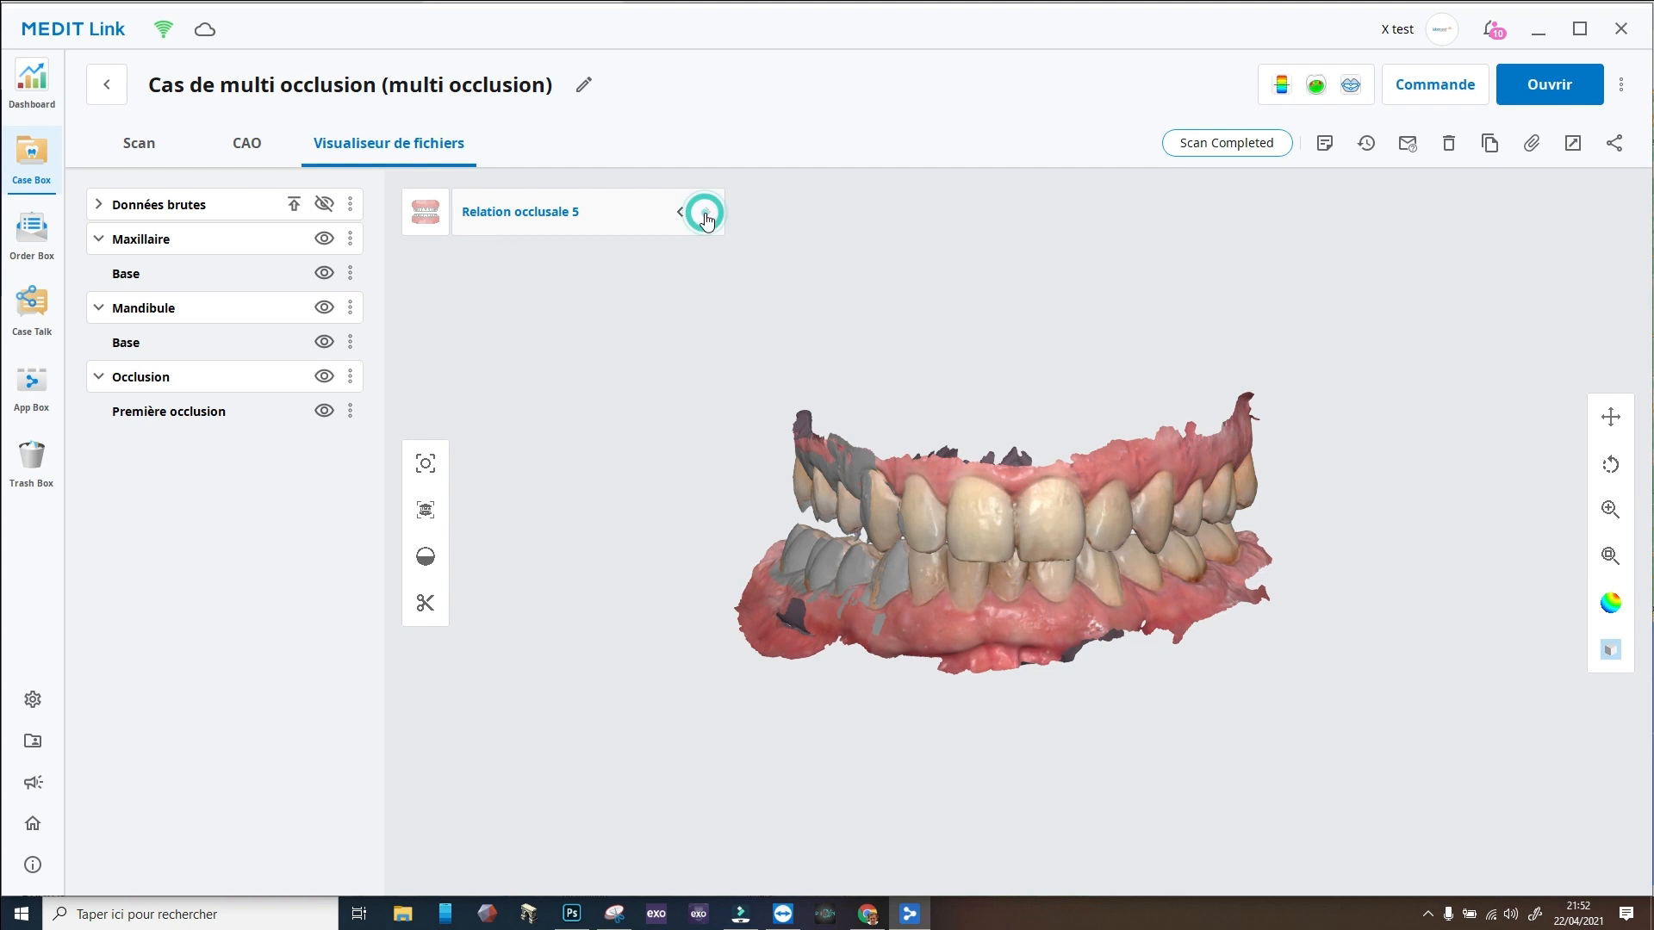
# Review the options for exporting the case files, then close the export dialog without exporting.
pyautogui.click(1580, 148)
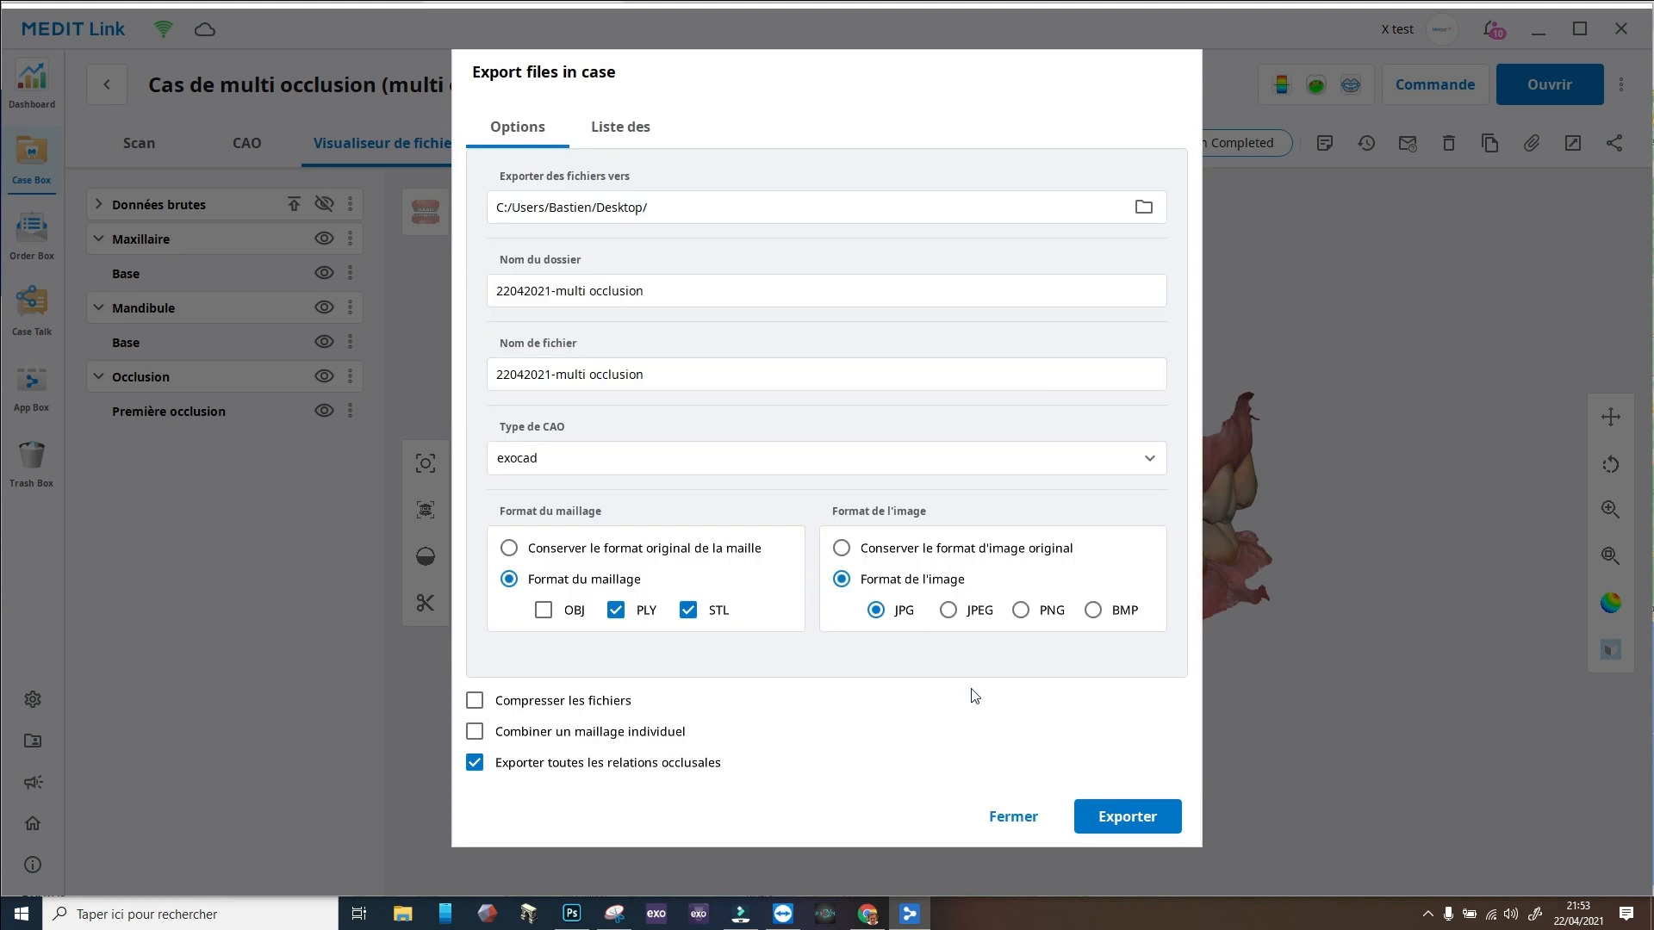
pyautogui.click(1028, 828)
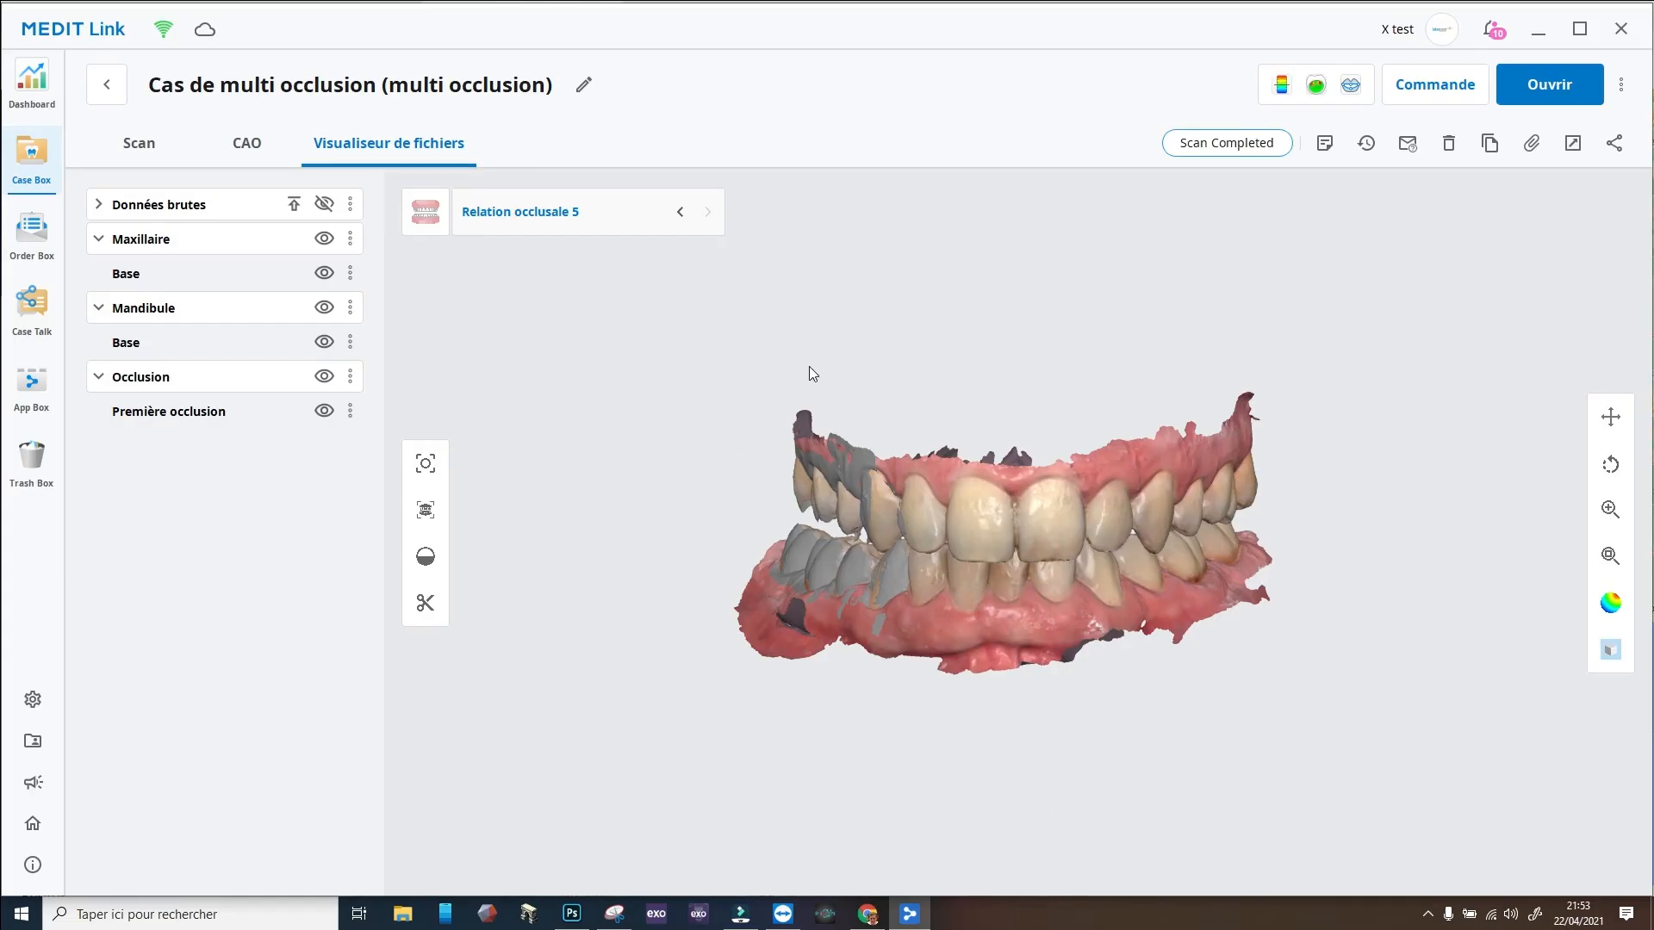
pyautogui.moveTo(804, 363); pyautogui.dragTo(1154, 258)
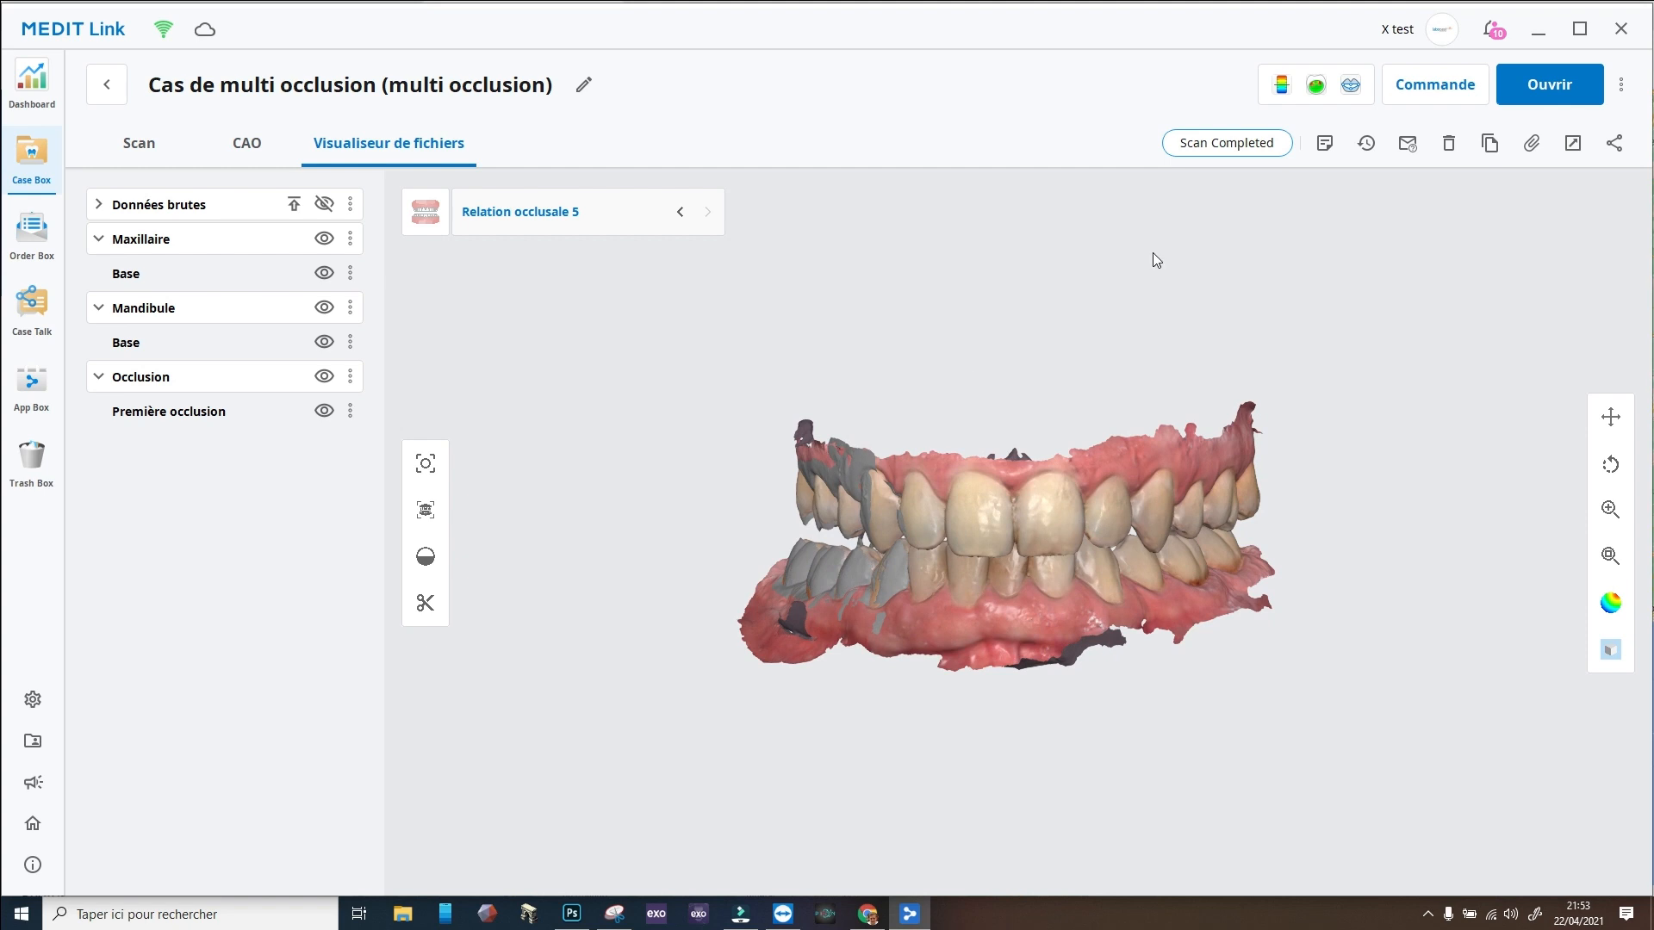
# Open the case in Medit Scan for Clinics and delete the first occlusion data in the Occlusion stage.
pyautogui.click(1547, 95)
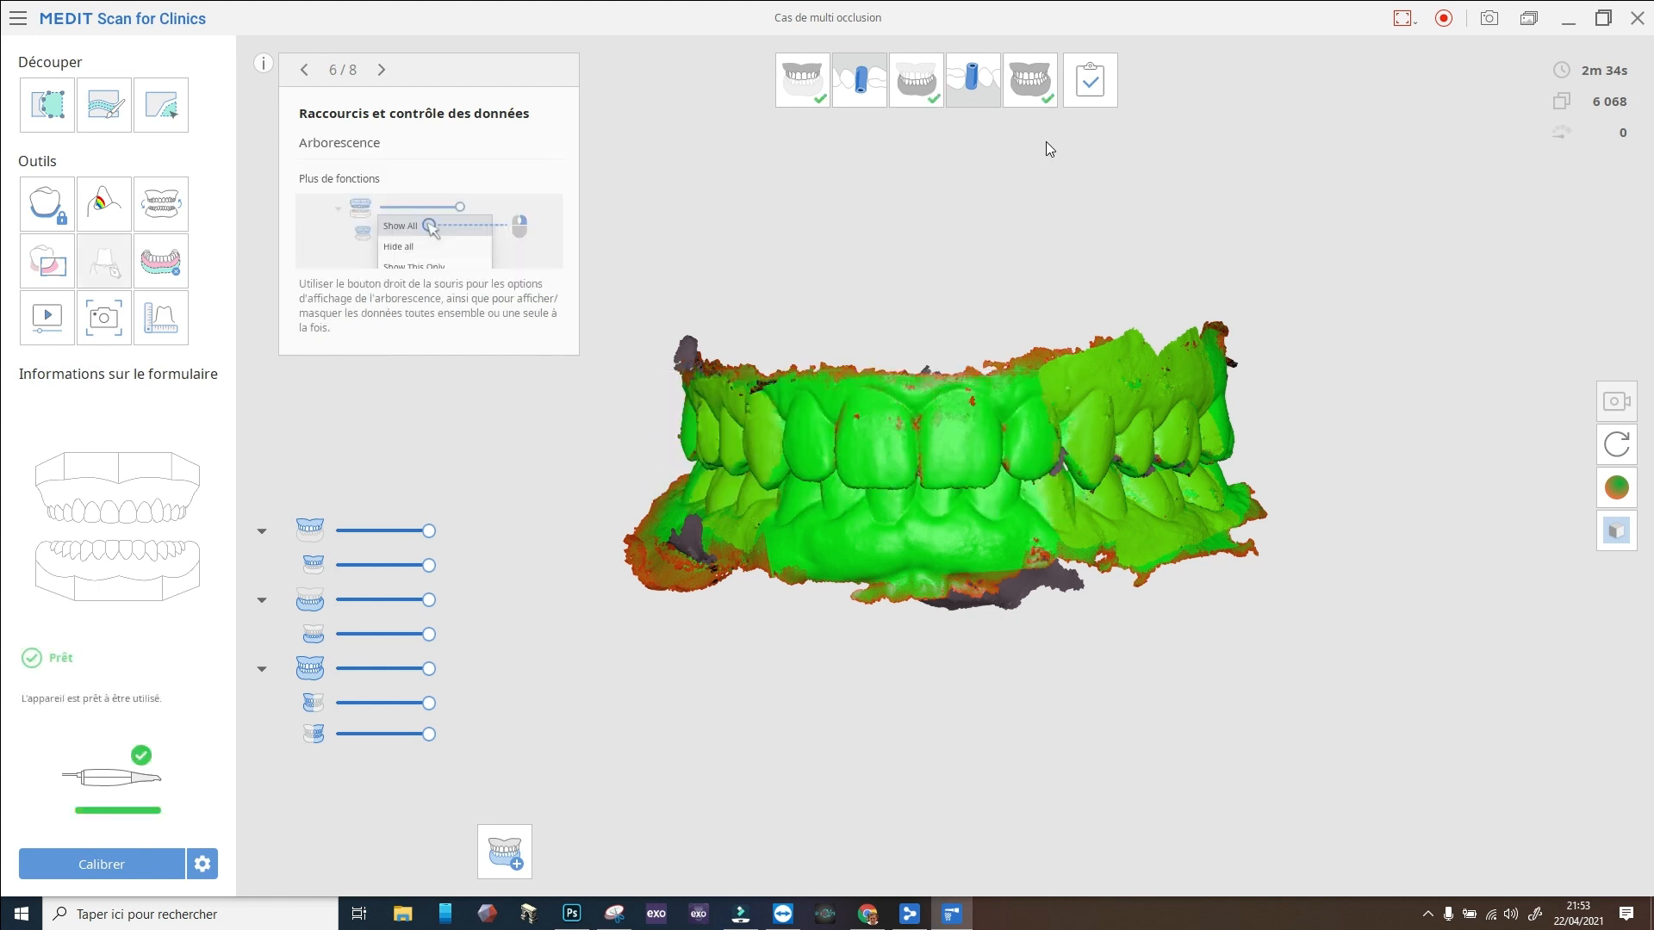
pyautogui.click(1032, 86)
pyautogui.moveTo(883, 369); pyautogui.dragTo(918, 410, button='right')
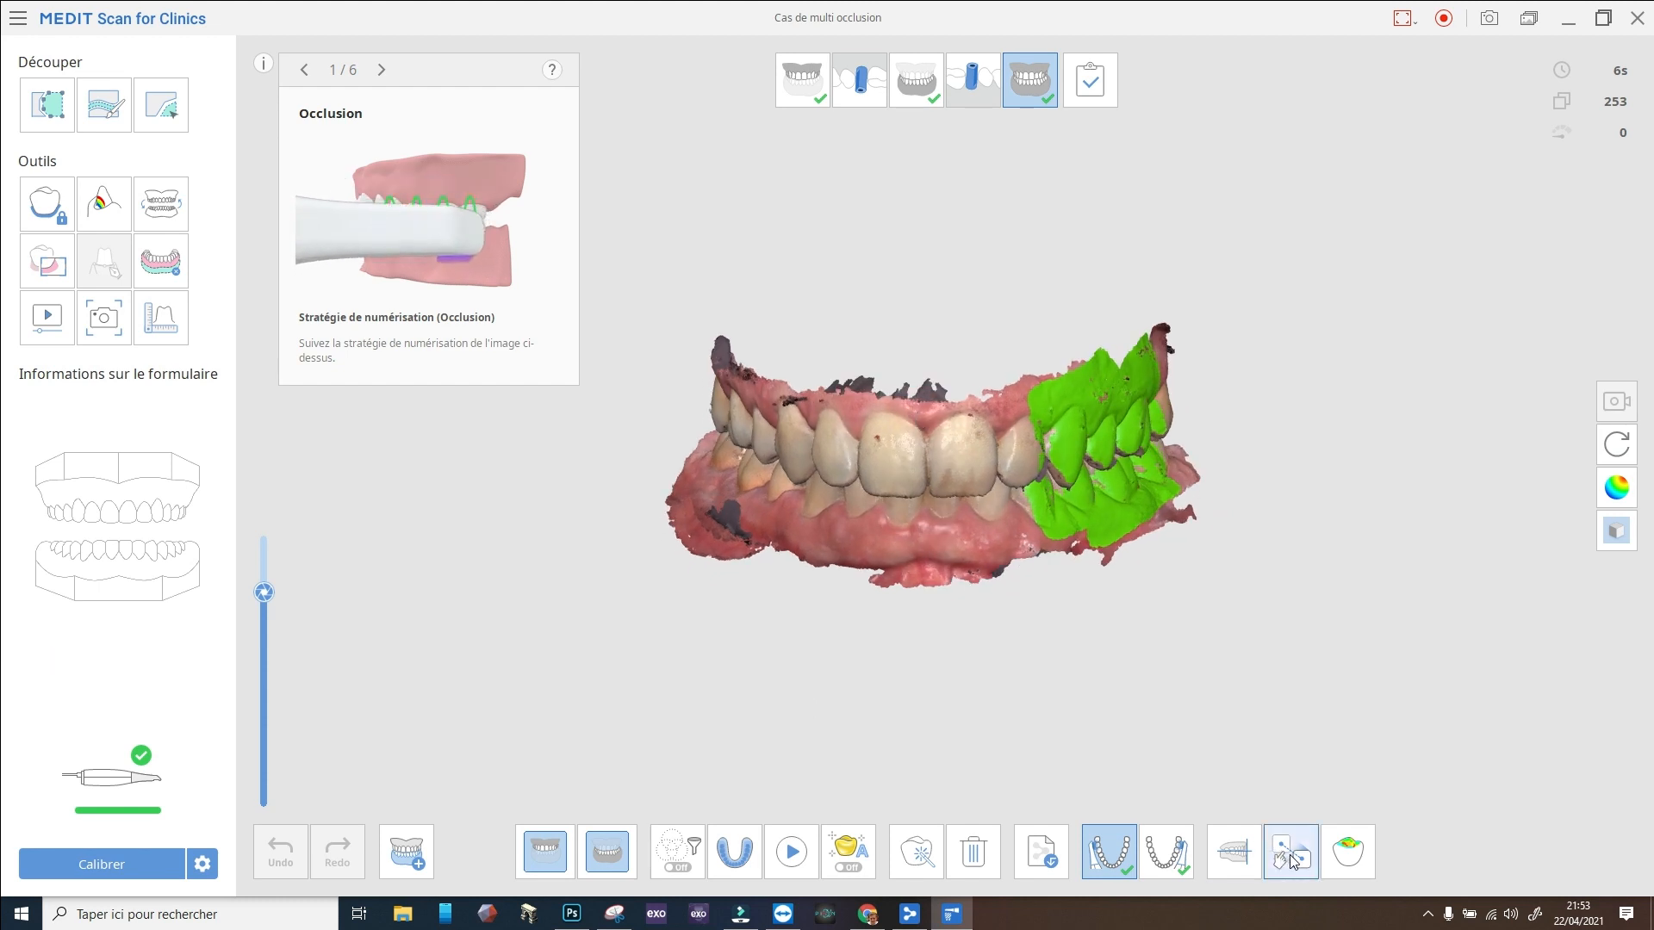
pyautogui.click(939, 855)
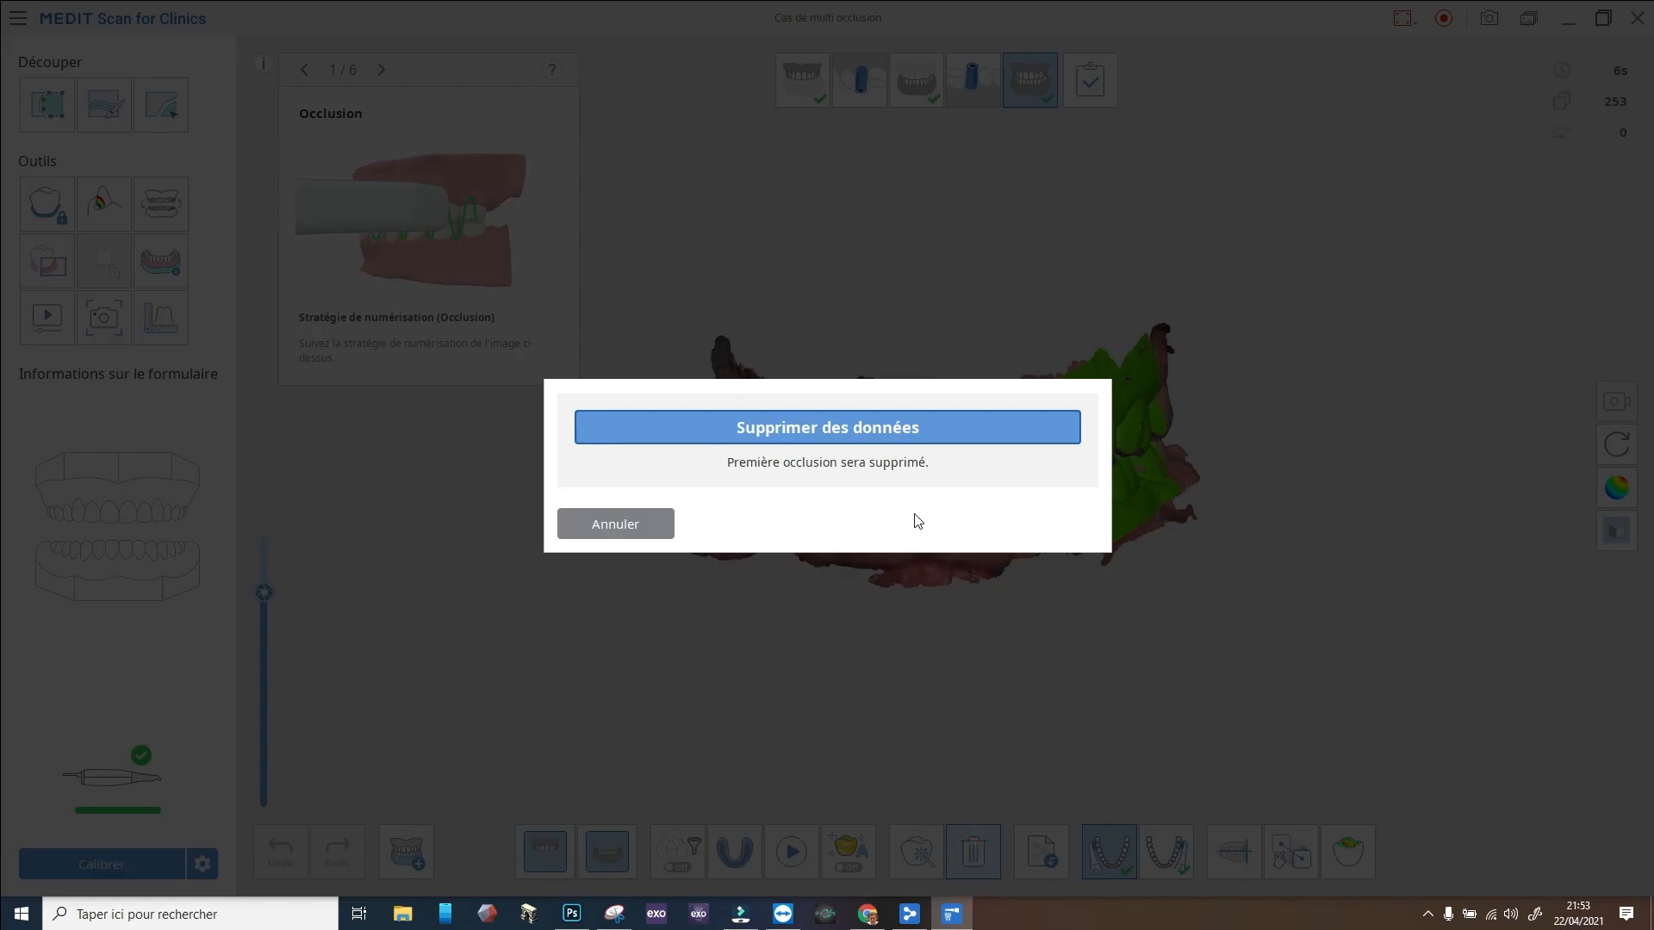
pyautogui.click(875, 426)
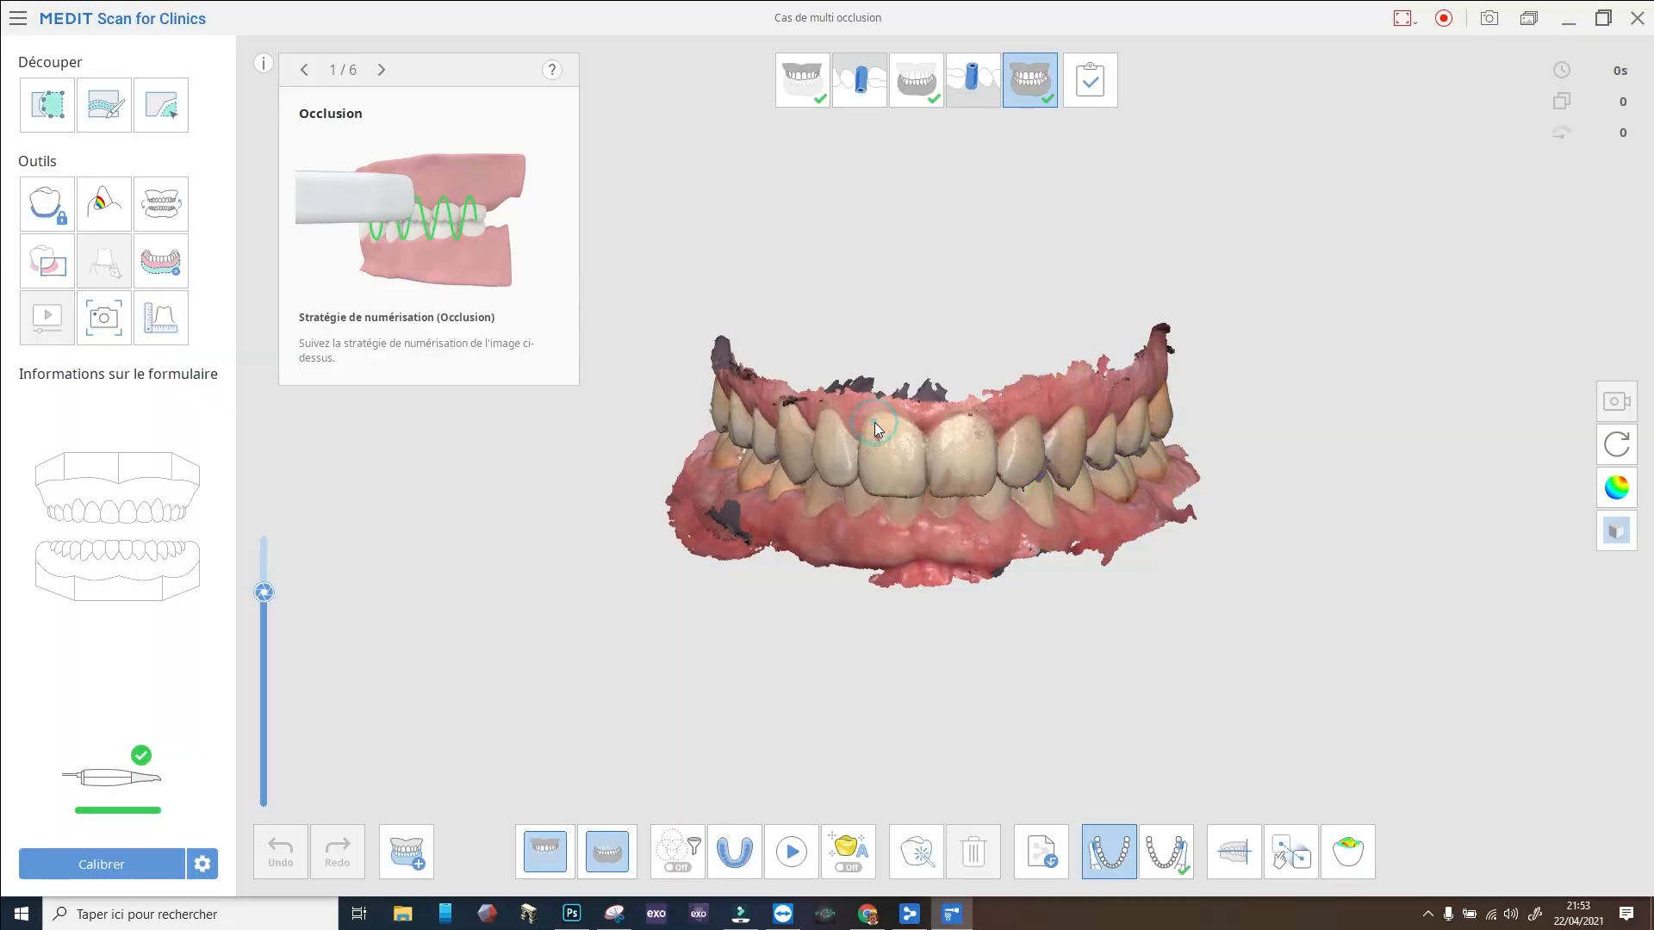
# Remove Relation occlusale 1, latéralité gauche, Relation occlusale 3 and propulsion from the multi-occlusion management, keeping Relation occlusale 5.
pyautogui.click(405, 853)
pyautogui.click(642, 596)
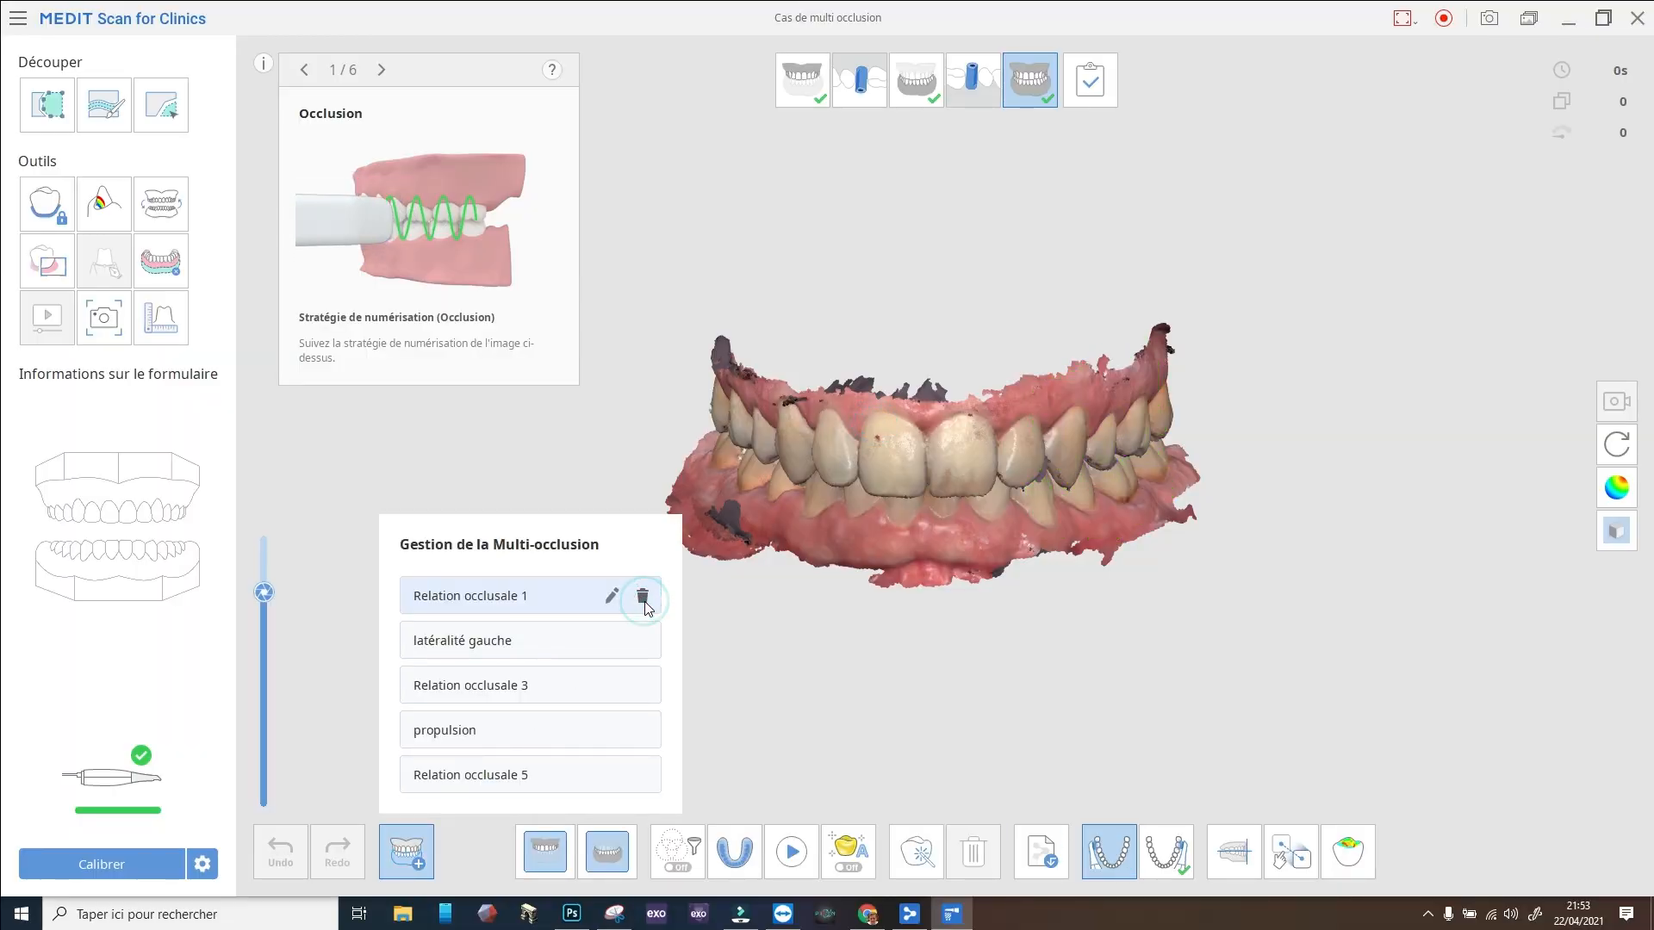
pyautogui.click(642, 596)
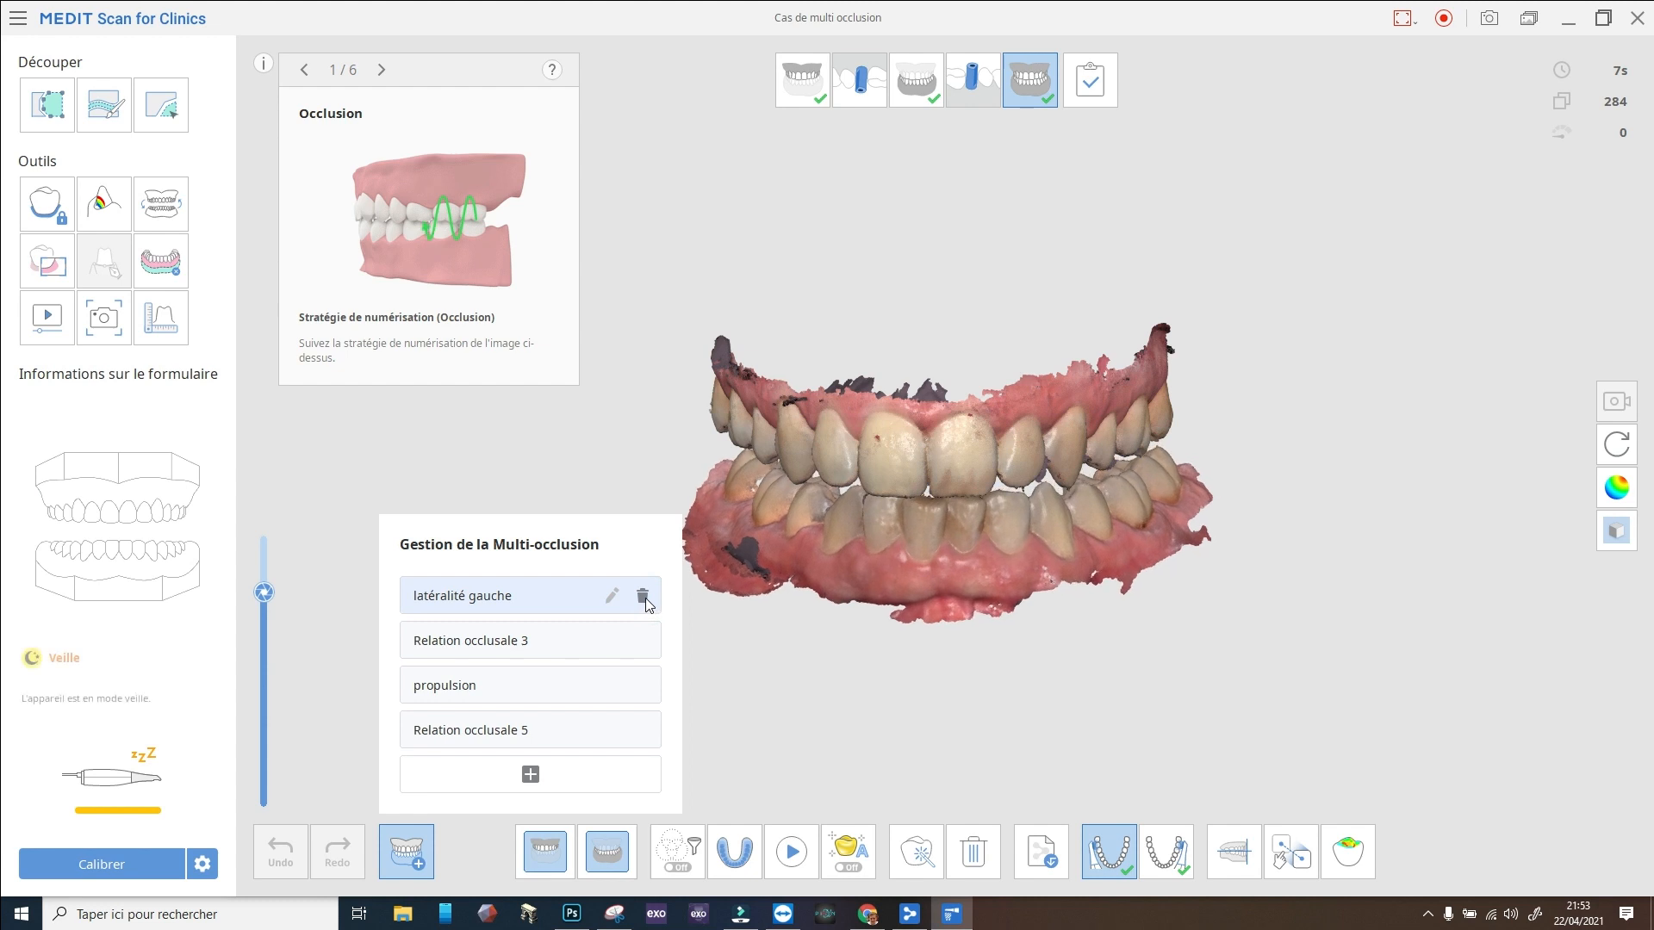
pyautogui.click(642, 596)
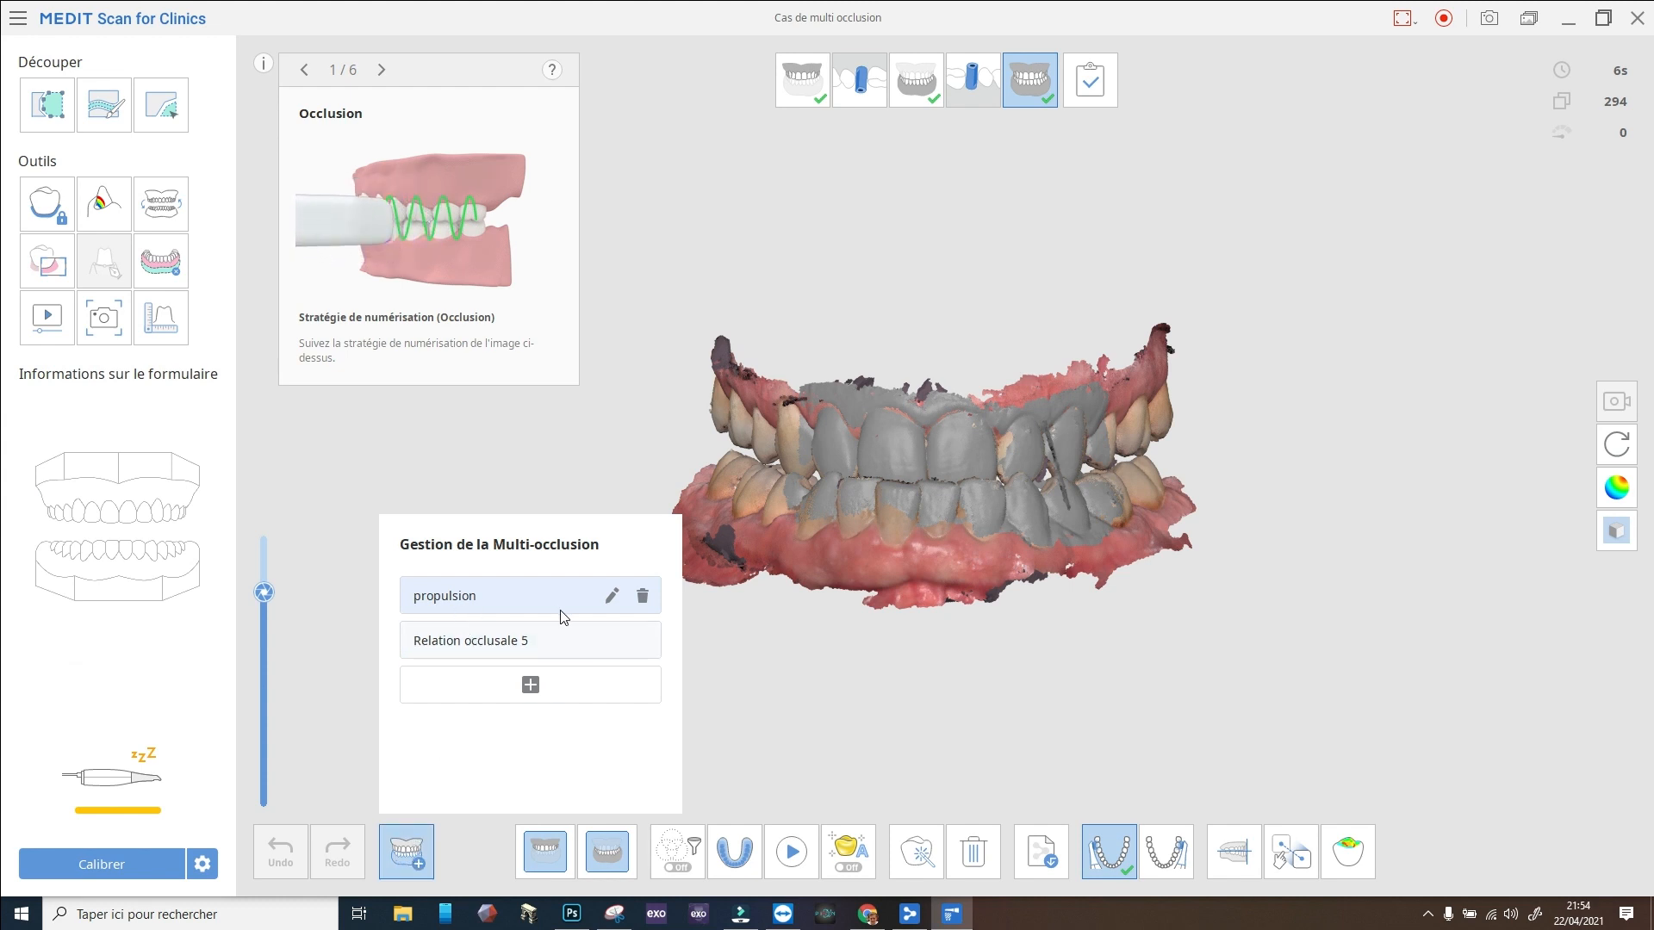
pyautogui.click(643, 597)
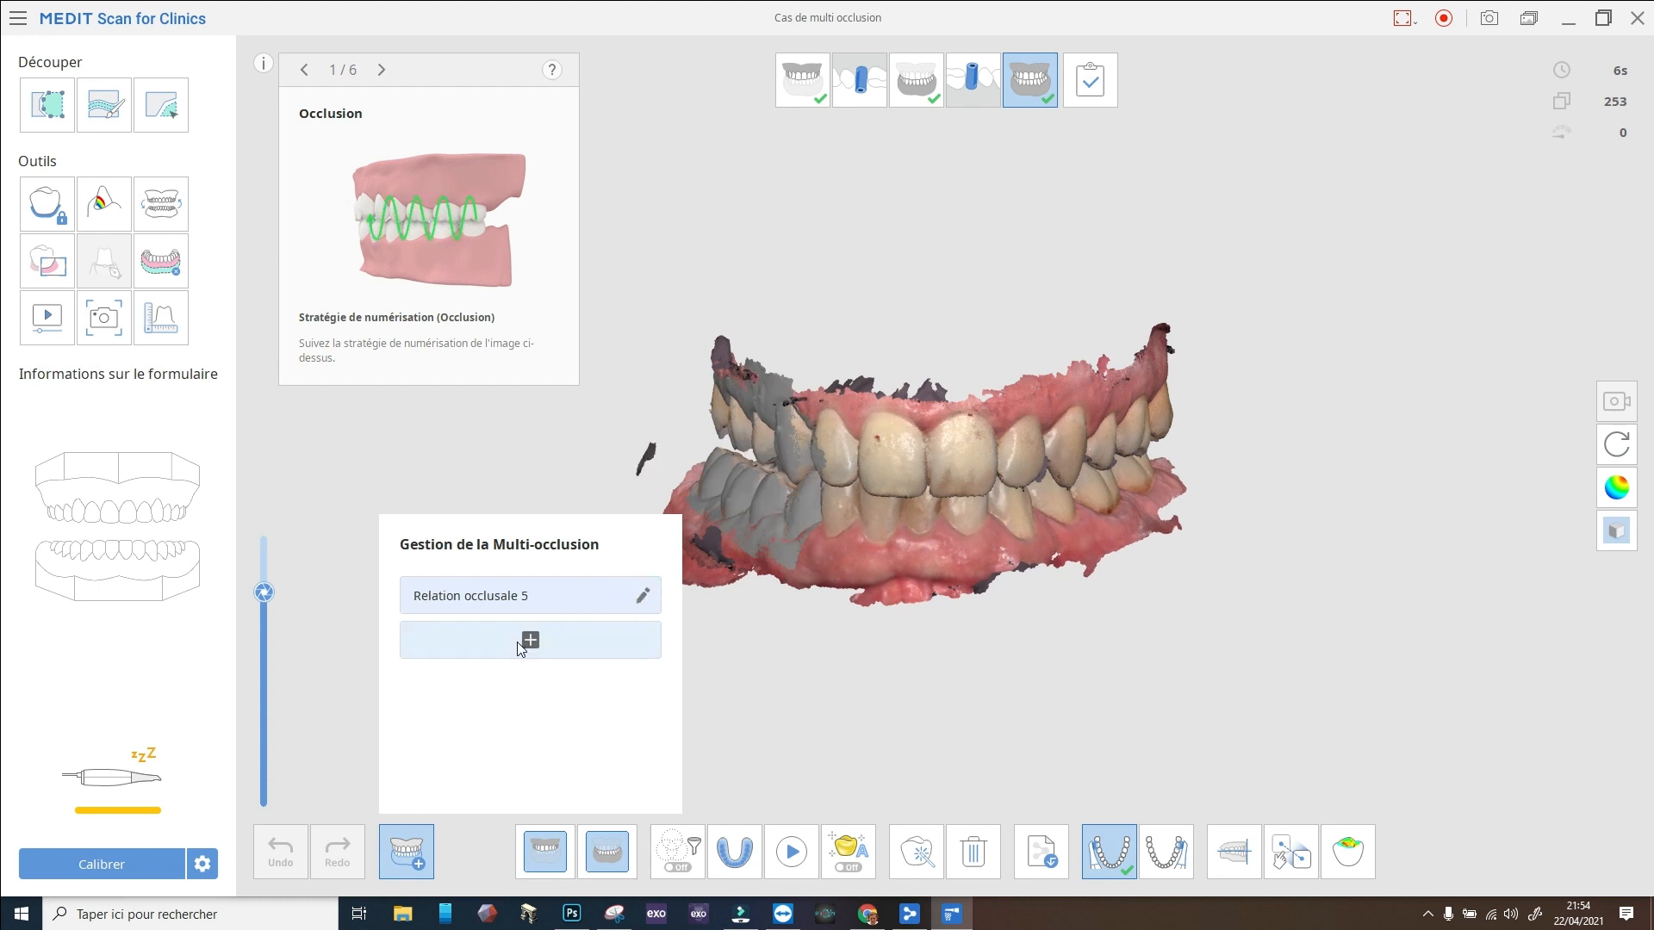
# Delete the first occlusion data of the remaining Relation occlusale 5.
pyautogui.doubleClick(796, 661)
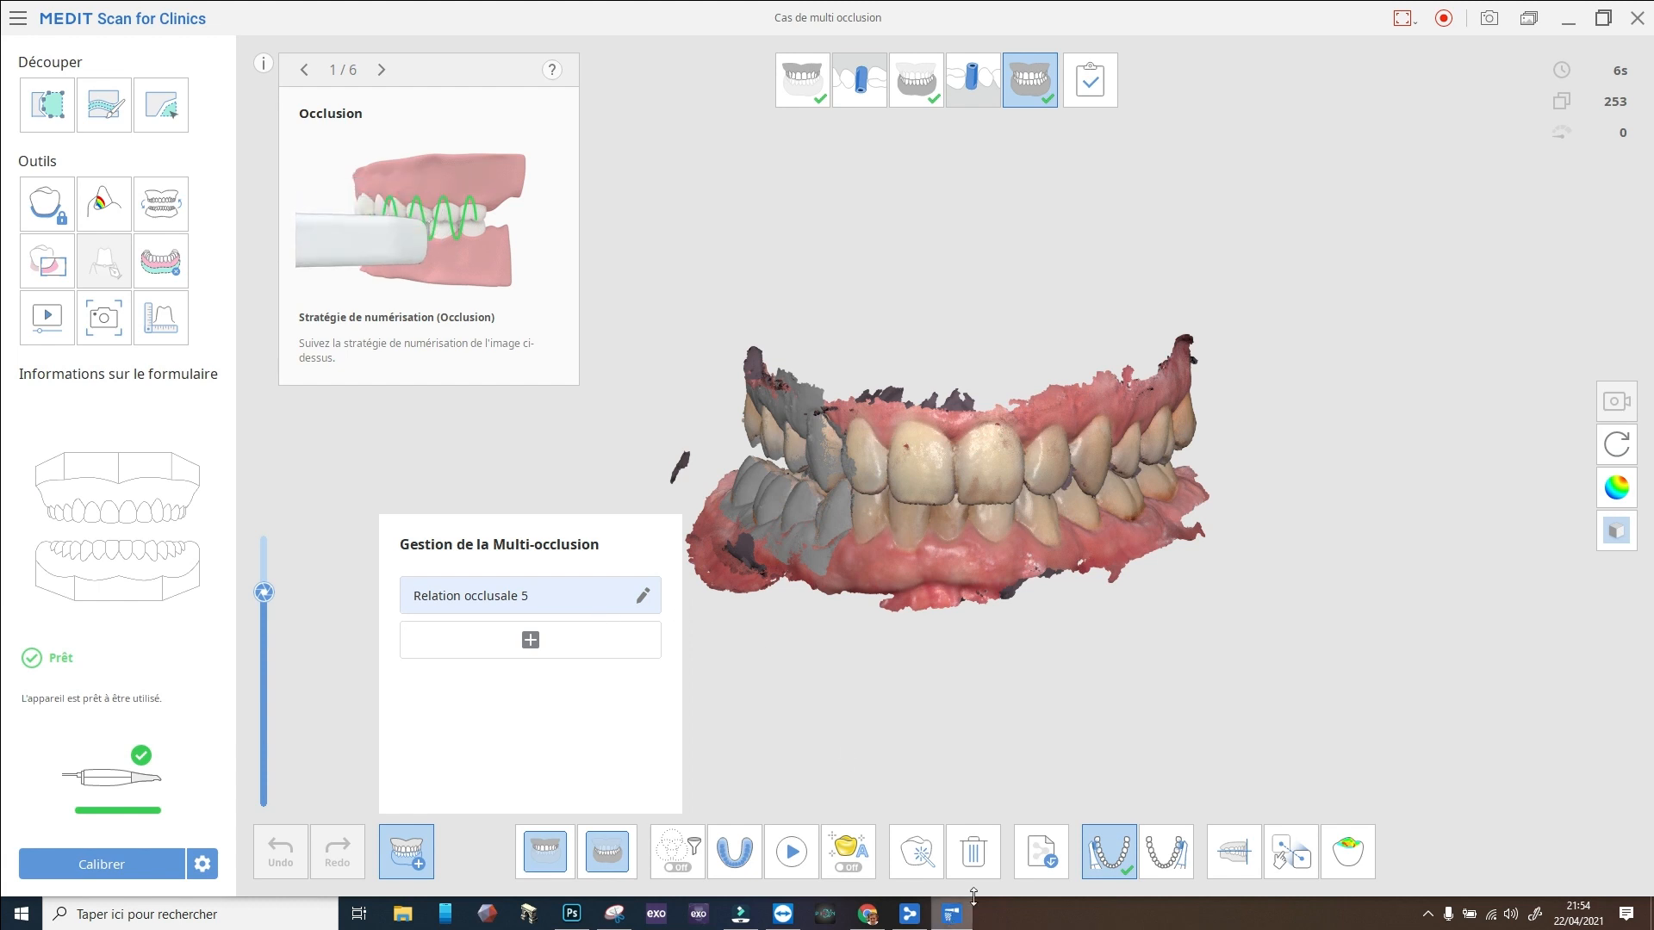
pyautogui.click(1067, 724)
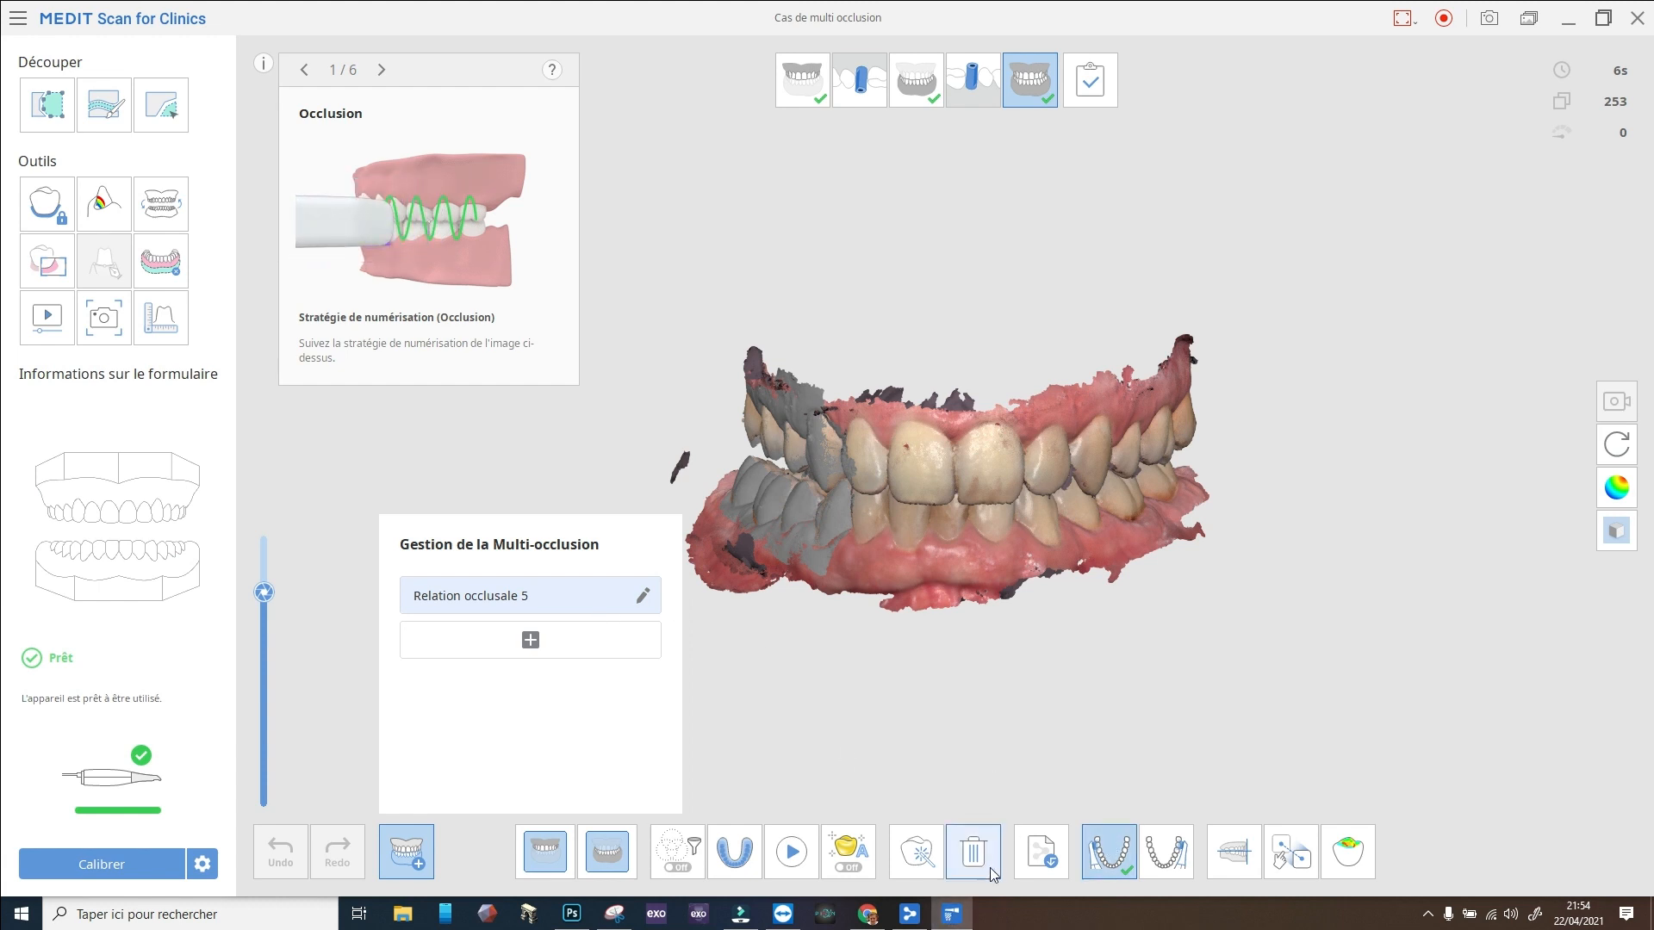
pyautogui.click(970, 854)
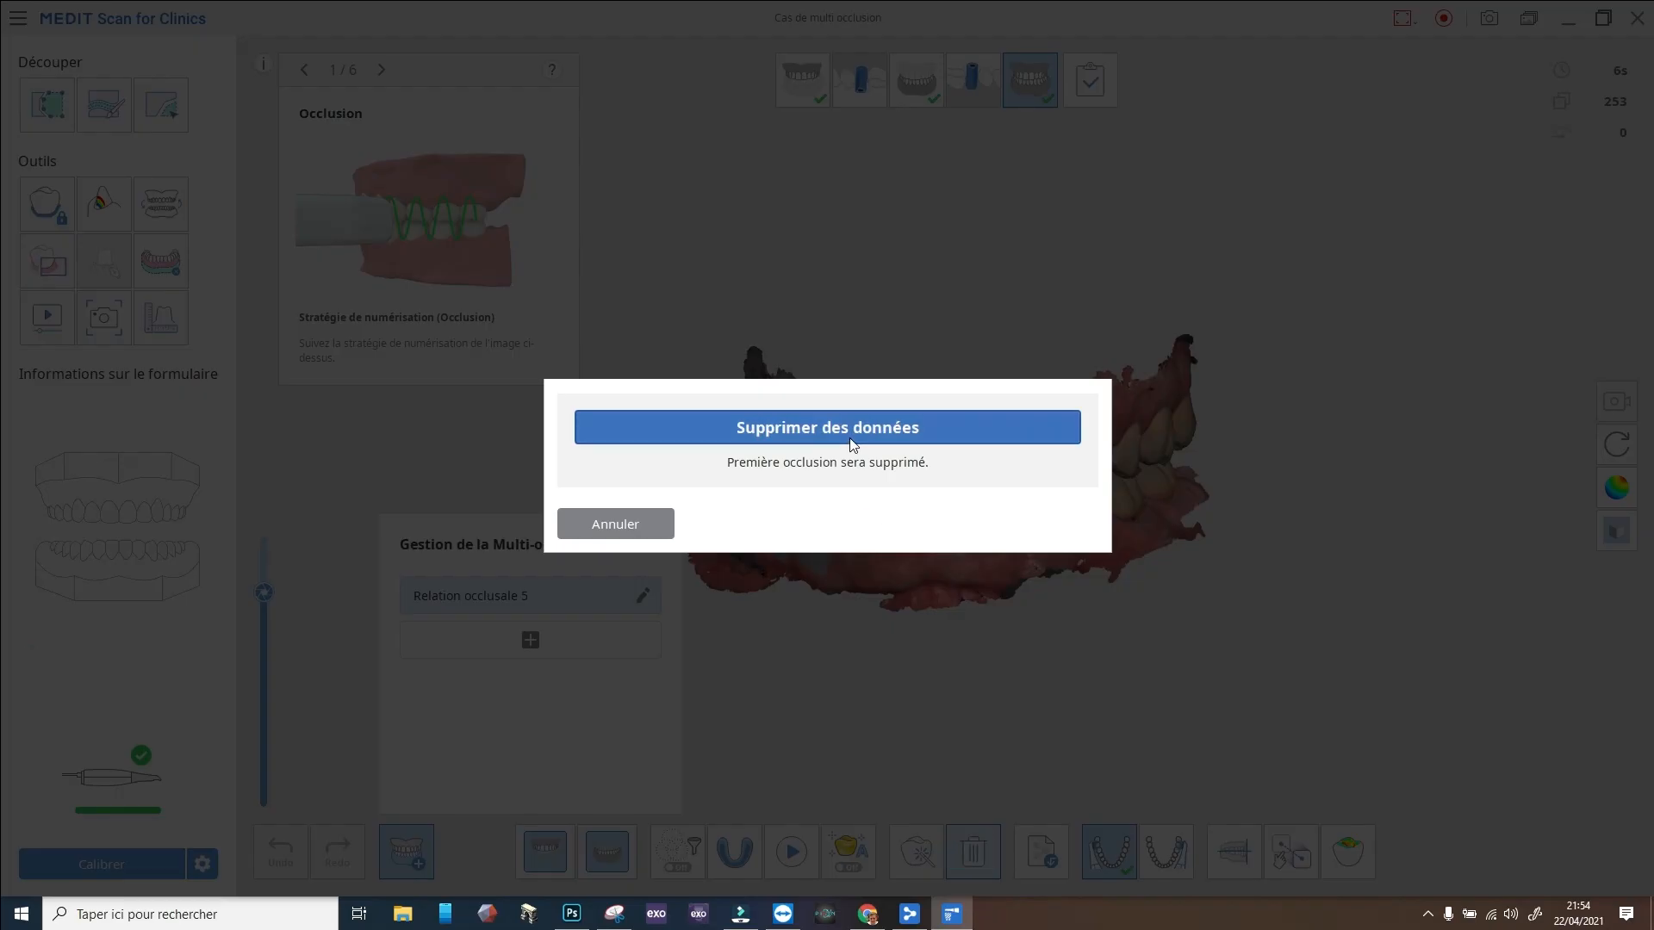
pyautogui.click(852, 443)
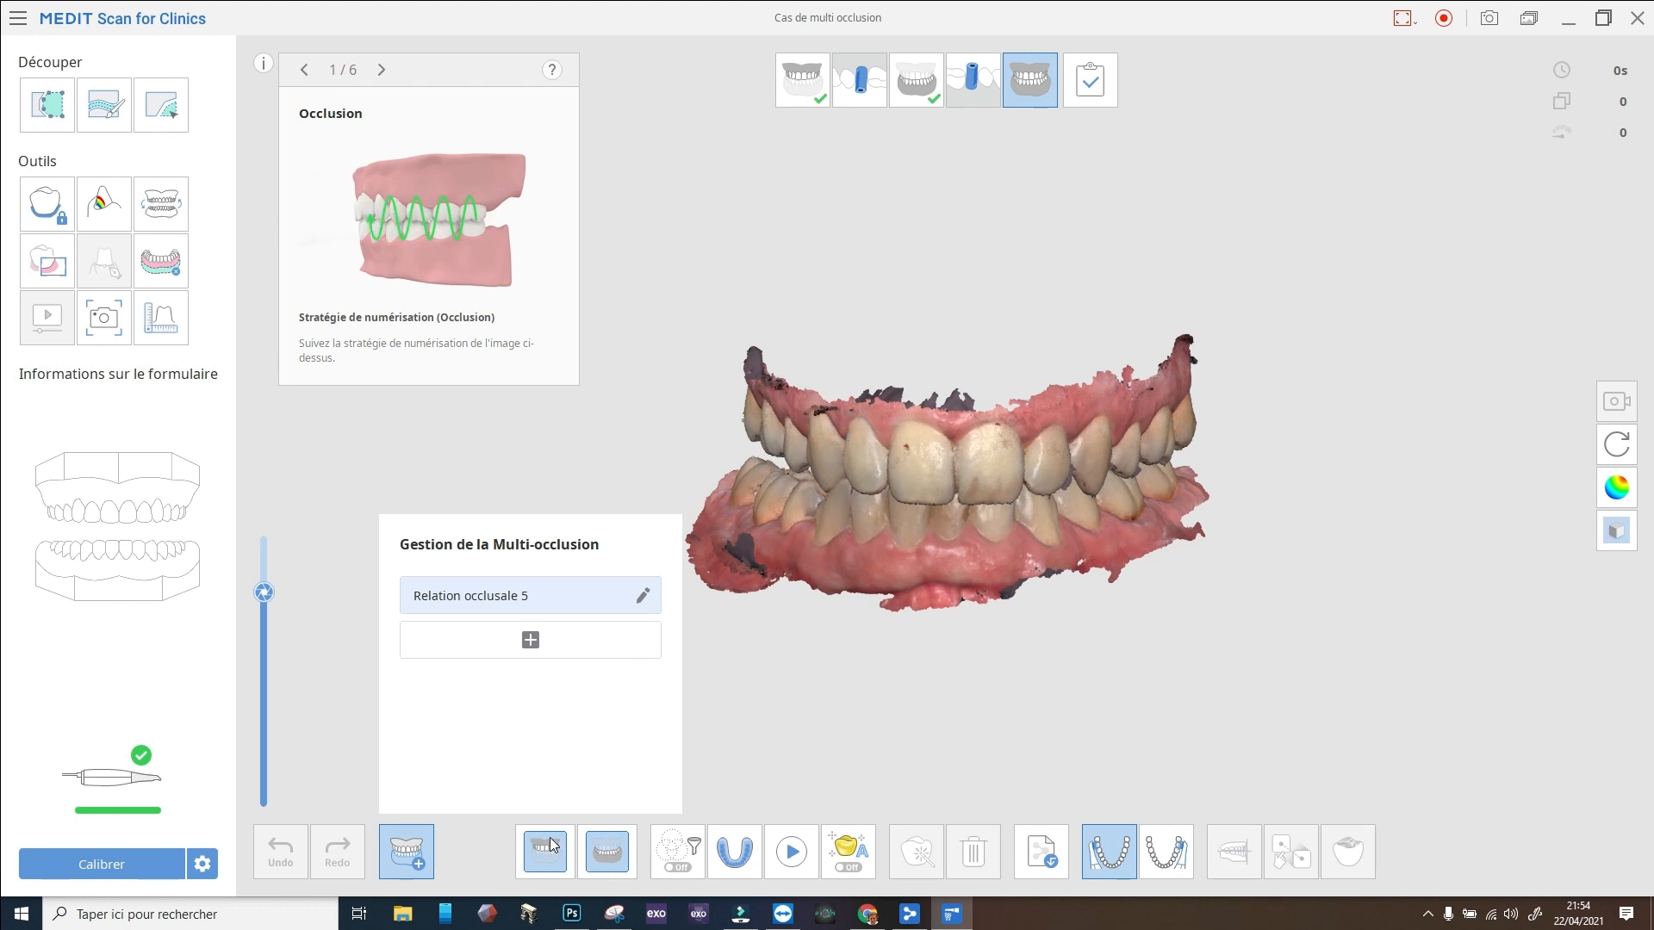
# Close the multi-occlusion management and scan the first occlusion on the patient's right side.
pyautogui.click(412, 848)
pyautogui.click(838, 730)
pyautogui.moveTo(840, 728); pyautogui.dragTo(911, 463, button='right')
pyautogui.moveTo(925, 291); pyautogui.dragTo(870, 293, button='right')
pyautogui.moveTo(897, 437); pyautogui.dragTo(880, 390, button='right')
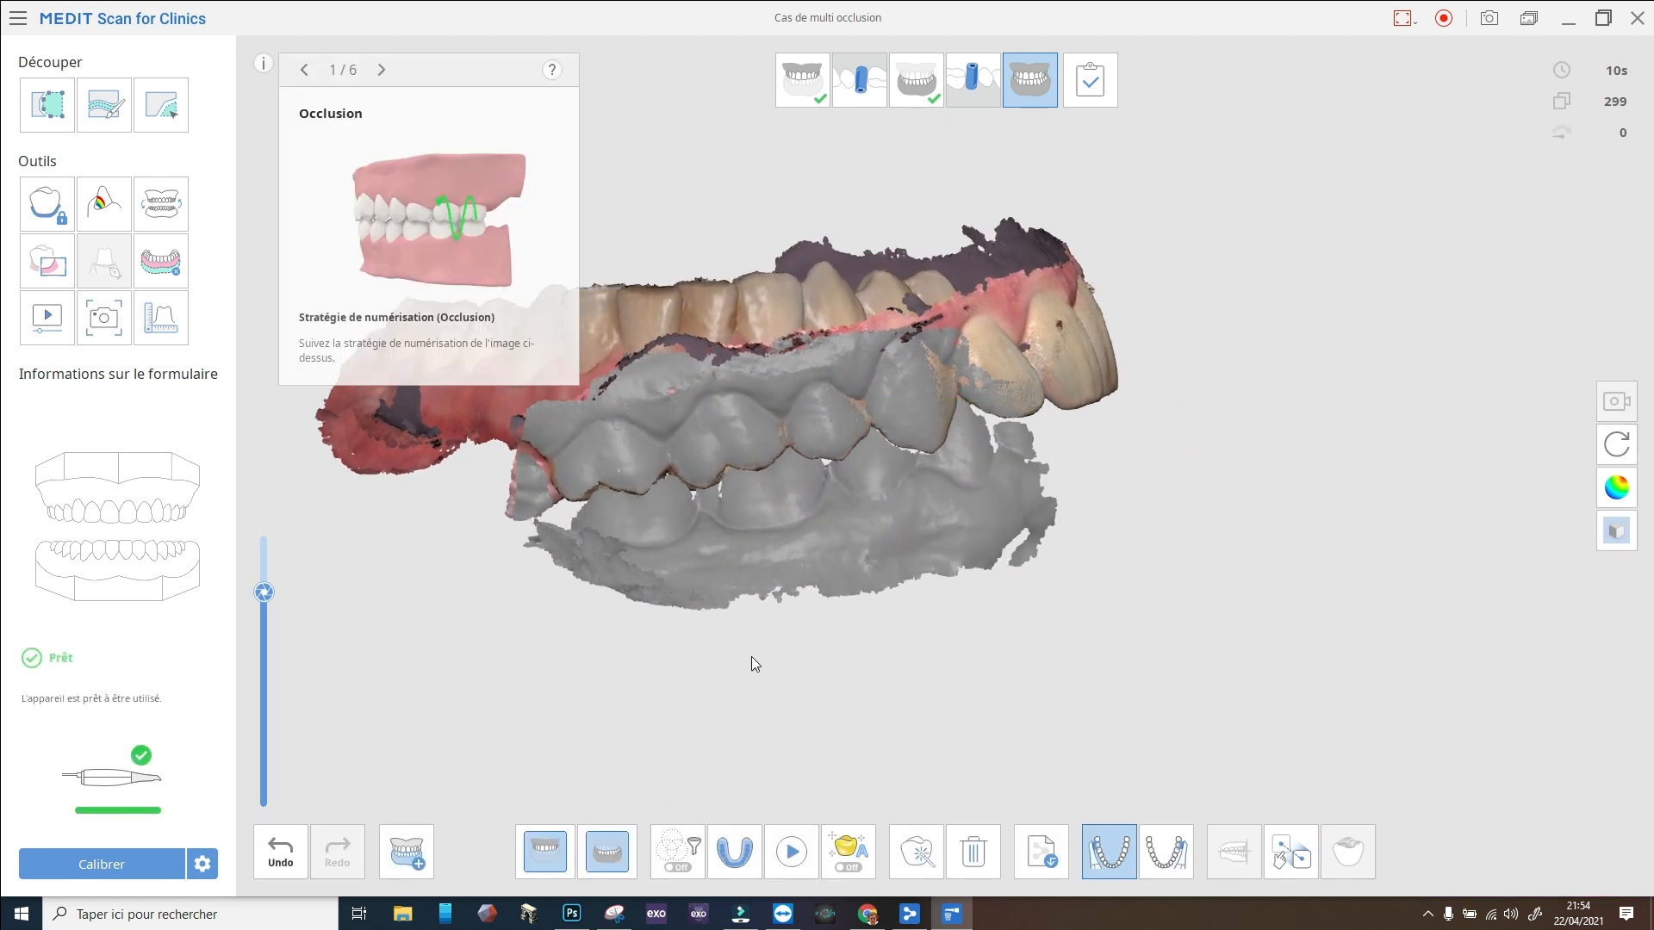
# Manually align the mandible to the first occlusion scan using one matching point pair on a lower back tooth.
pyautogui.click(1288, 857)
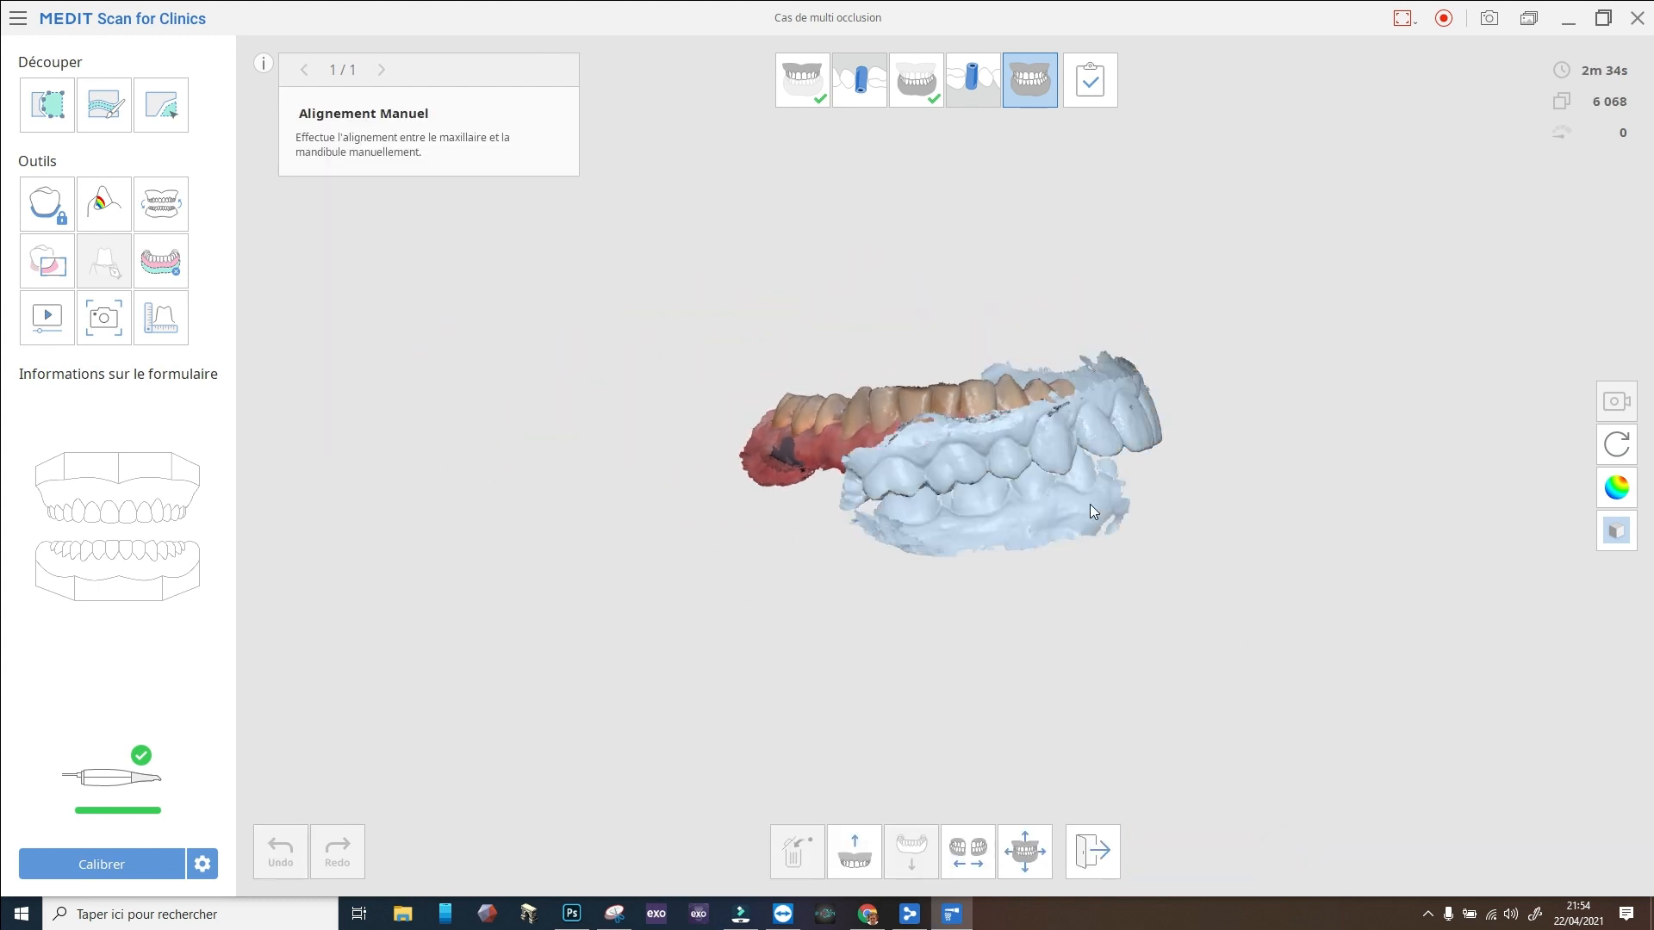
pyautogui.moveTo(1092, 499); pyautogui.dragTo(902, 269)
pyautogui.click(870, 255)
pyautogui.moveTo(842, 428); pyautogui.dragTo(932, 428, button='right')
pyautogui.click(831, 424)
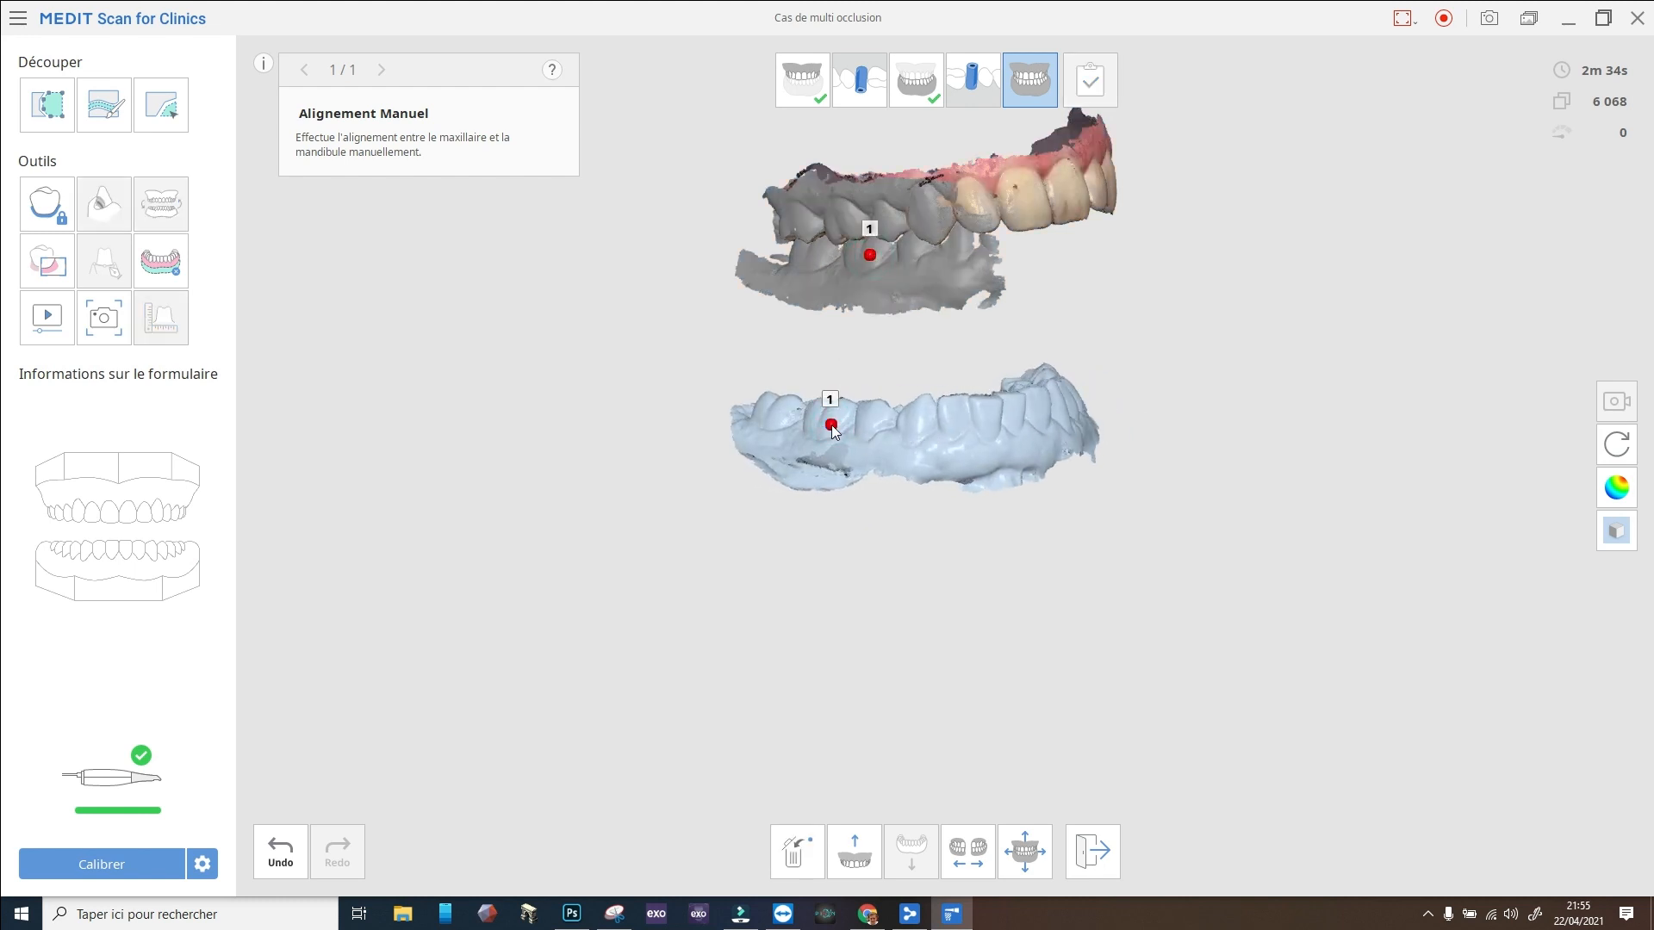
pyautogui.click(1080, 861)
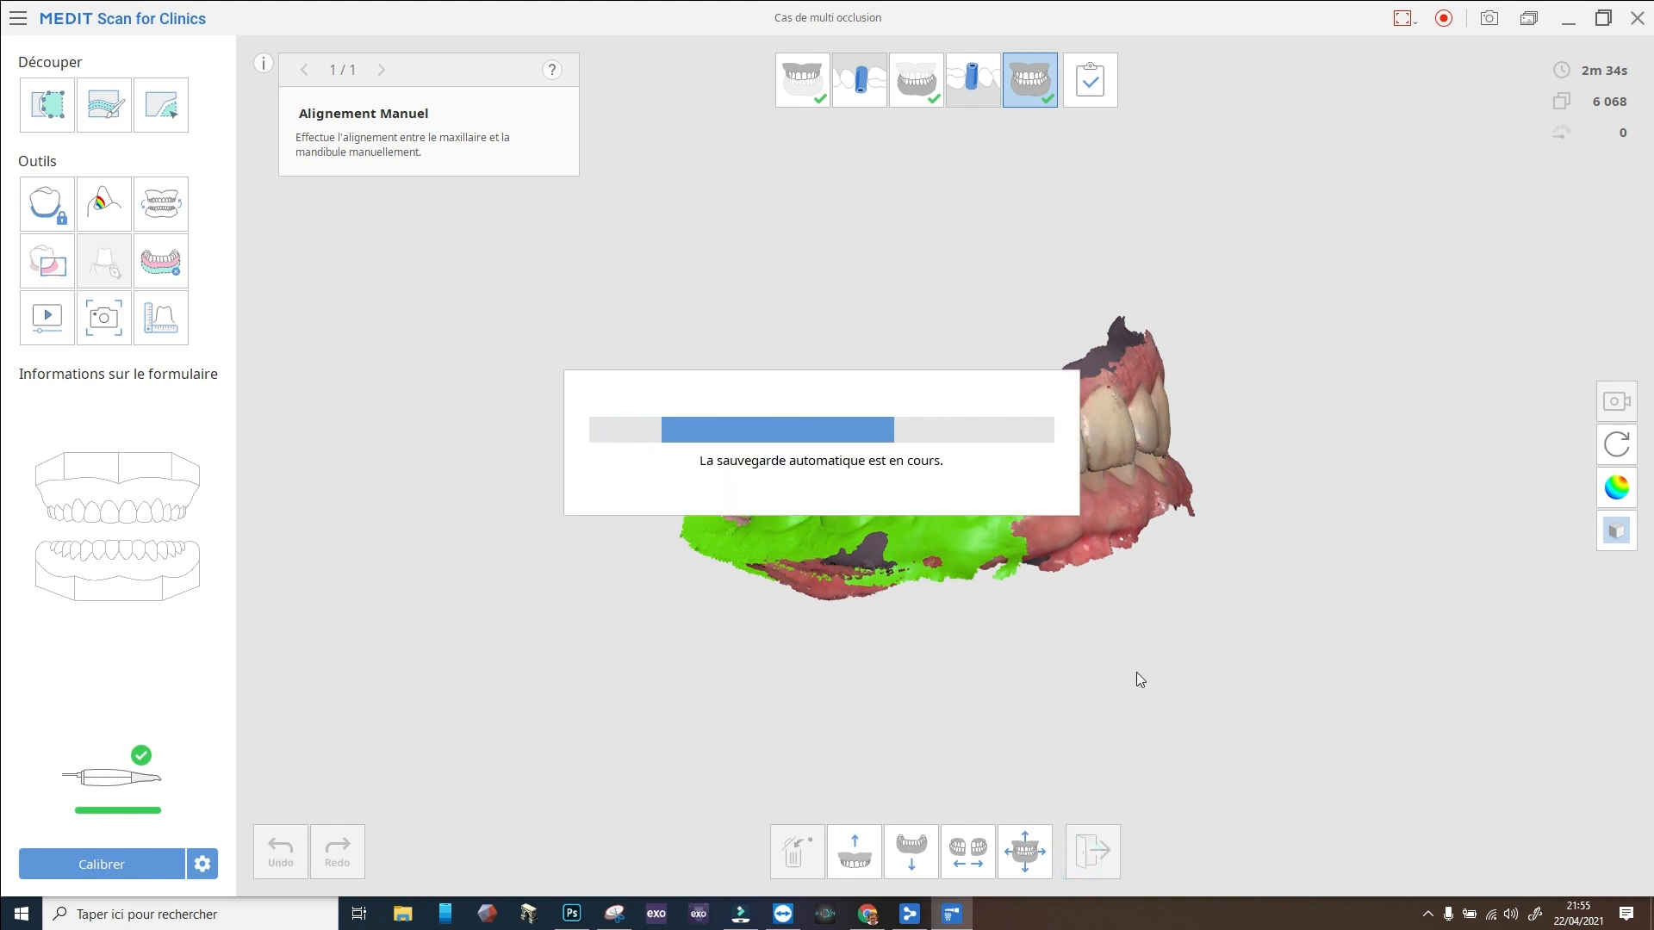
# Scan the second occlusion on the patient's left side.
pyautogui.moveTo(1074, 603); pyautogui.dragTo(1052, 539, button='right')
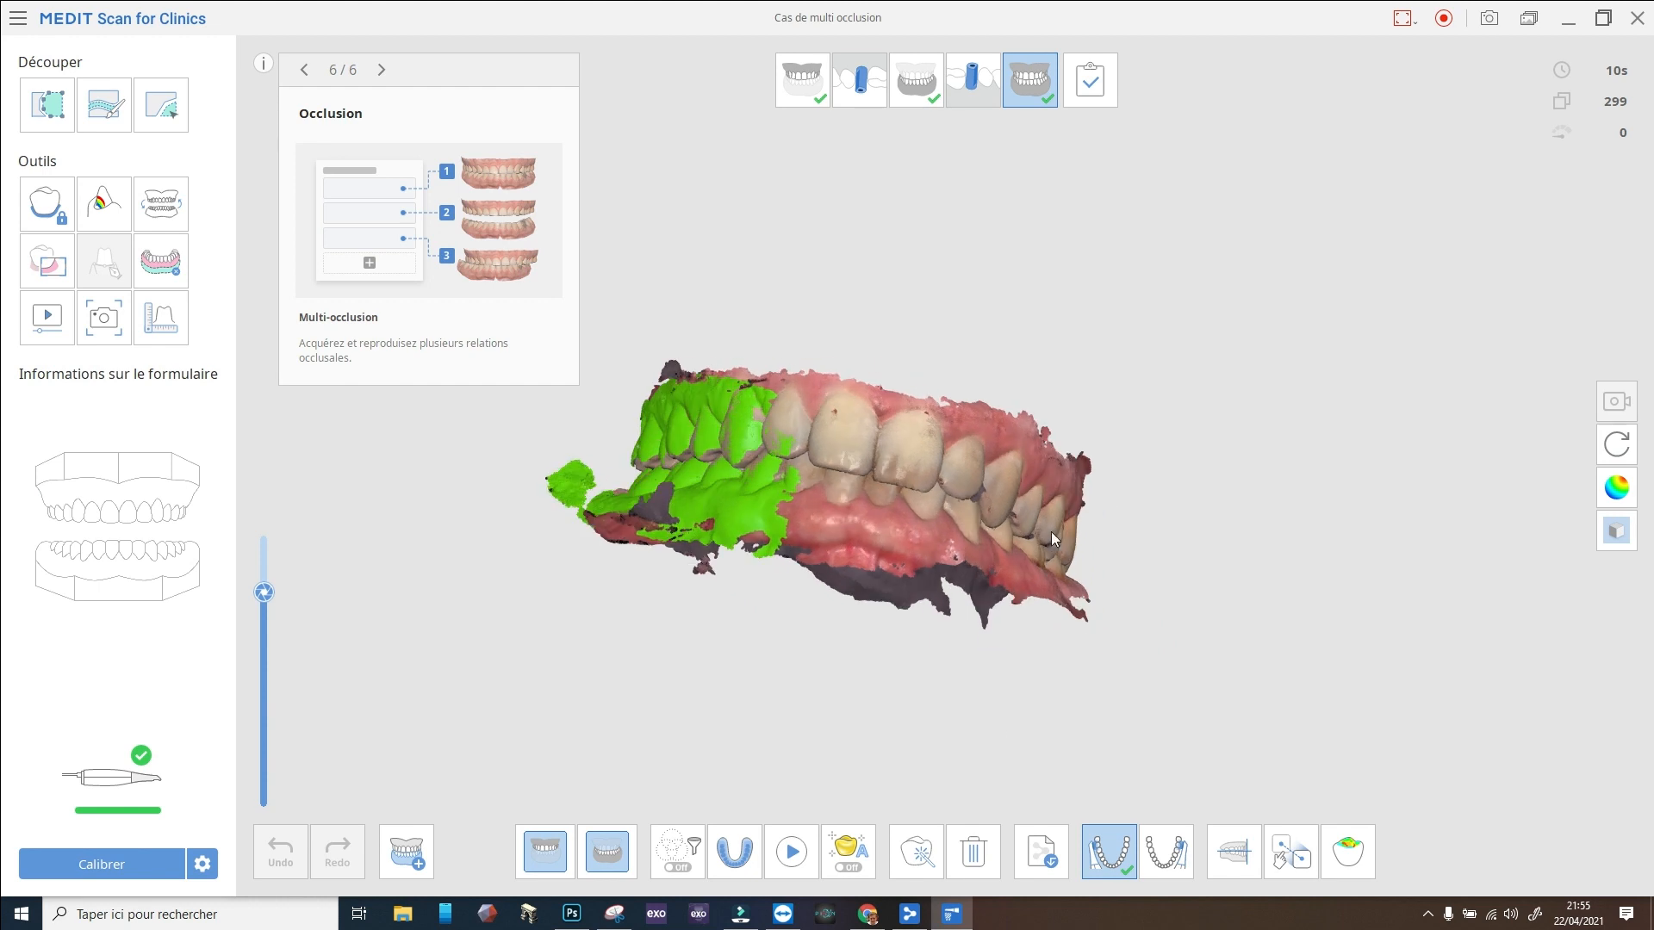
pyautogui.moveTo(710, 636); pyautogui.dragTo(834, 718, button='right')
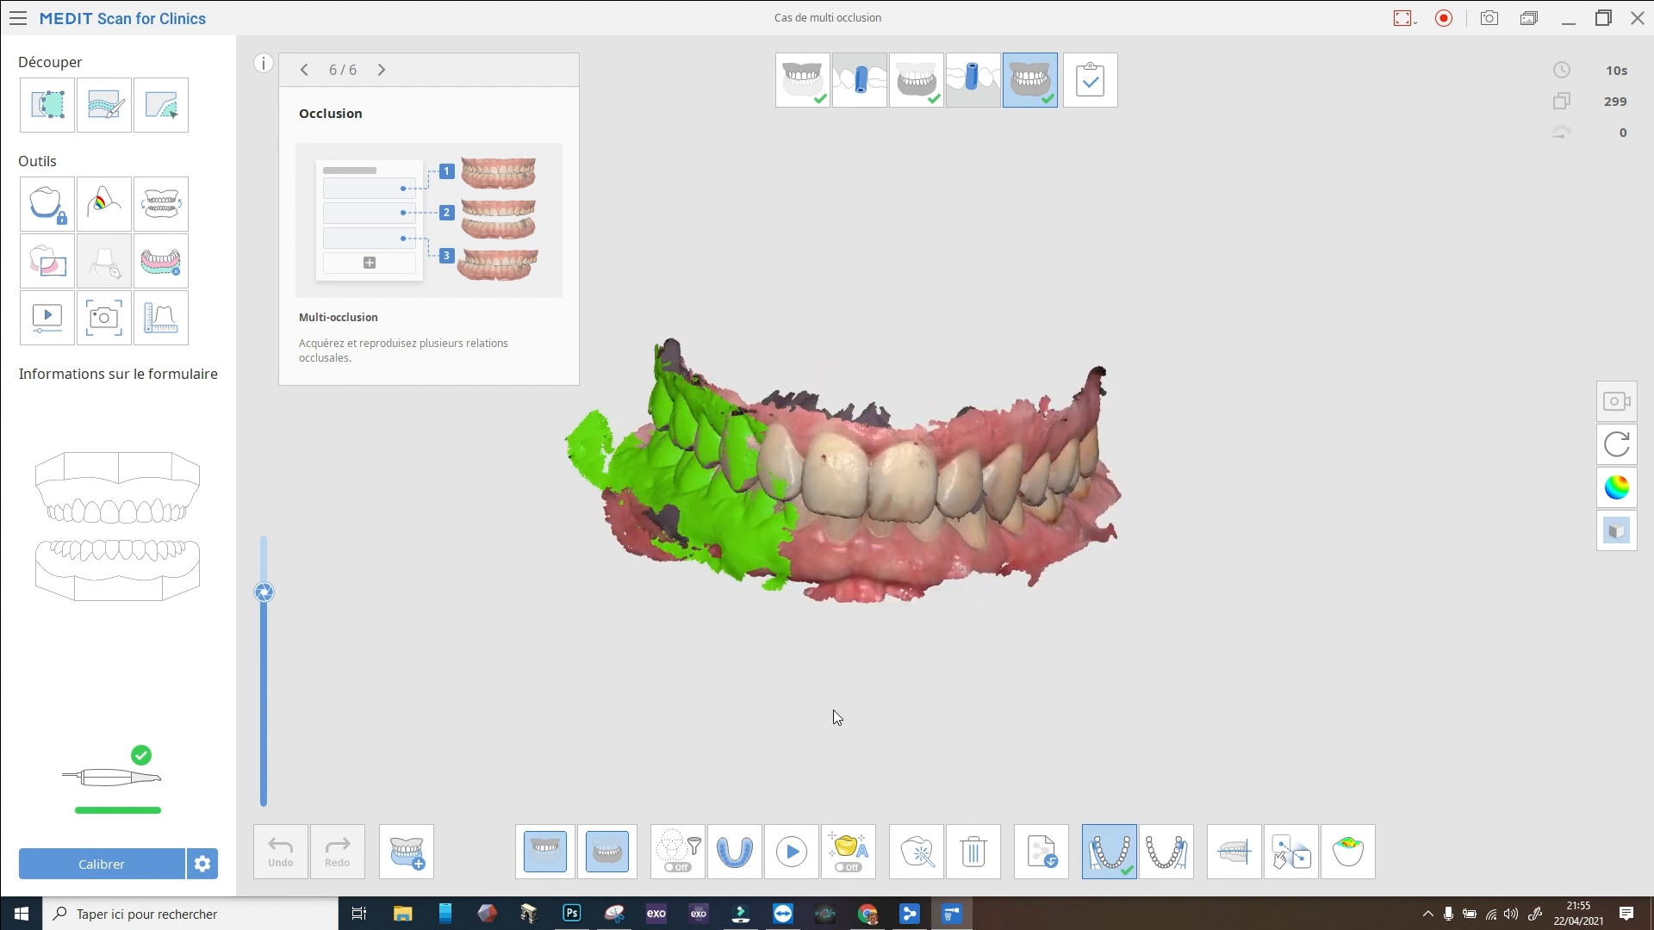
pyautogui.moveTo(1100, 691); pyautogui.dragTo(1028, 688, button='right')
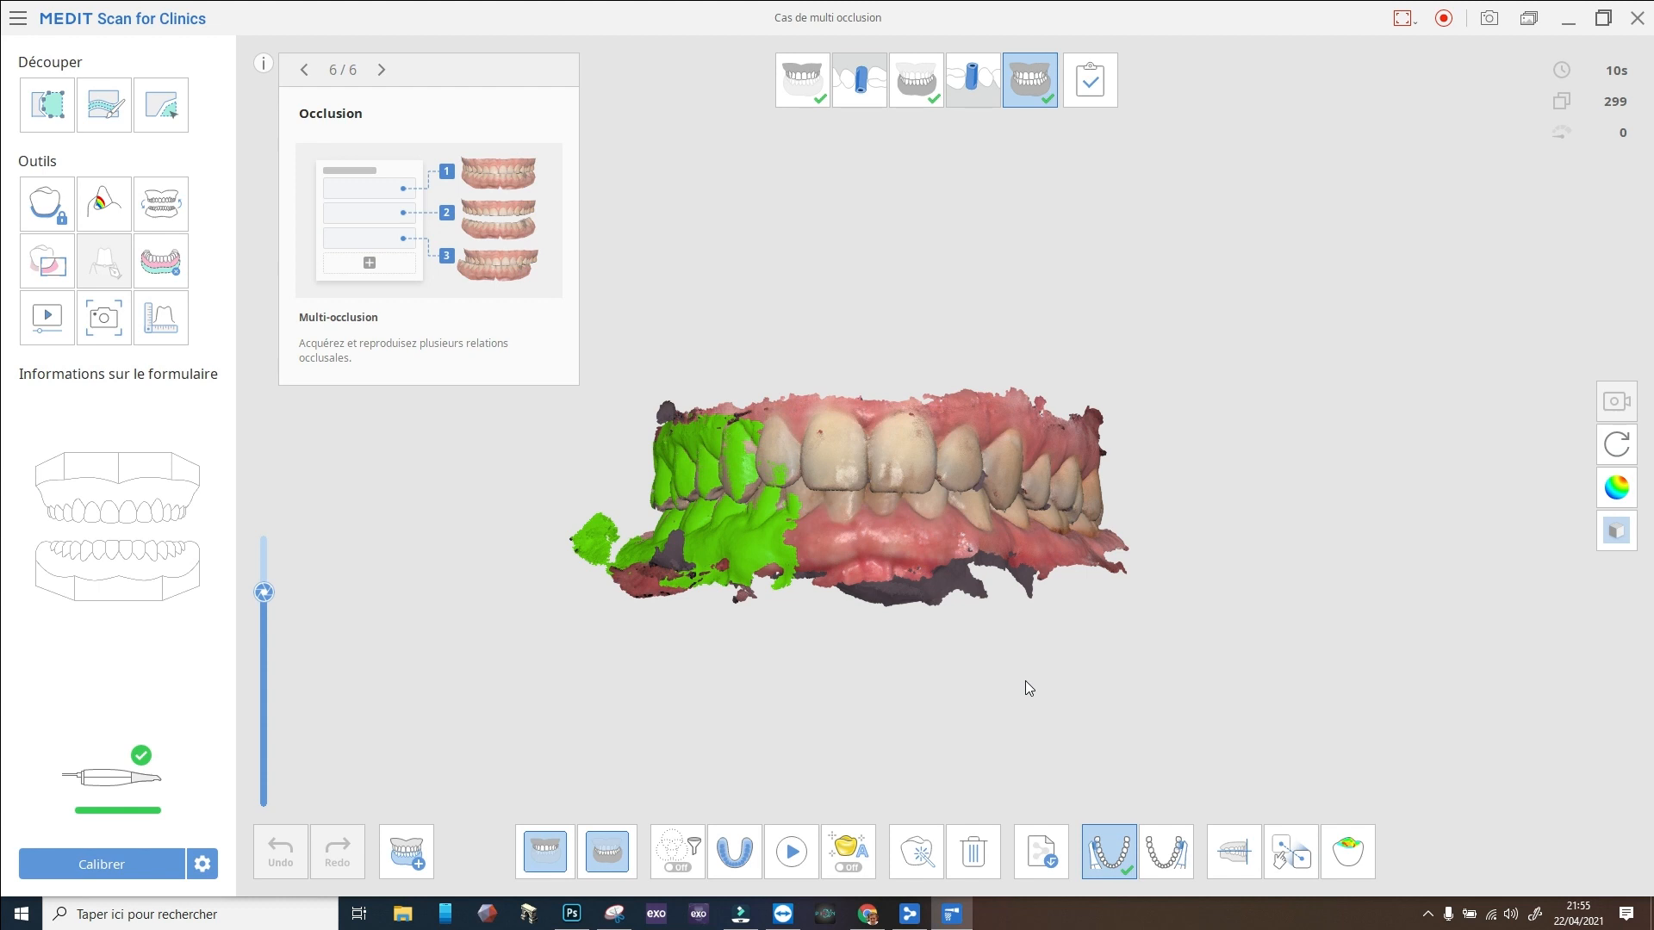
pyautogui.moveTo(923, 539); pyautogui.dragTo(919, 565, button='right')
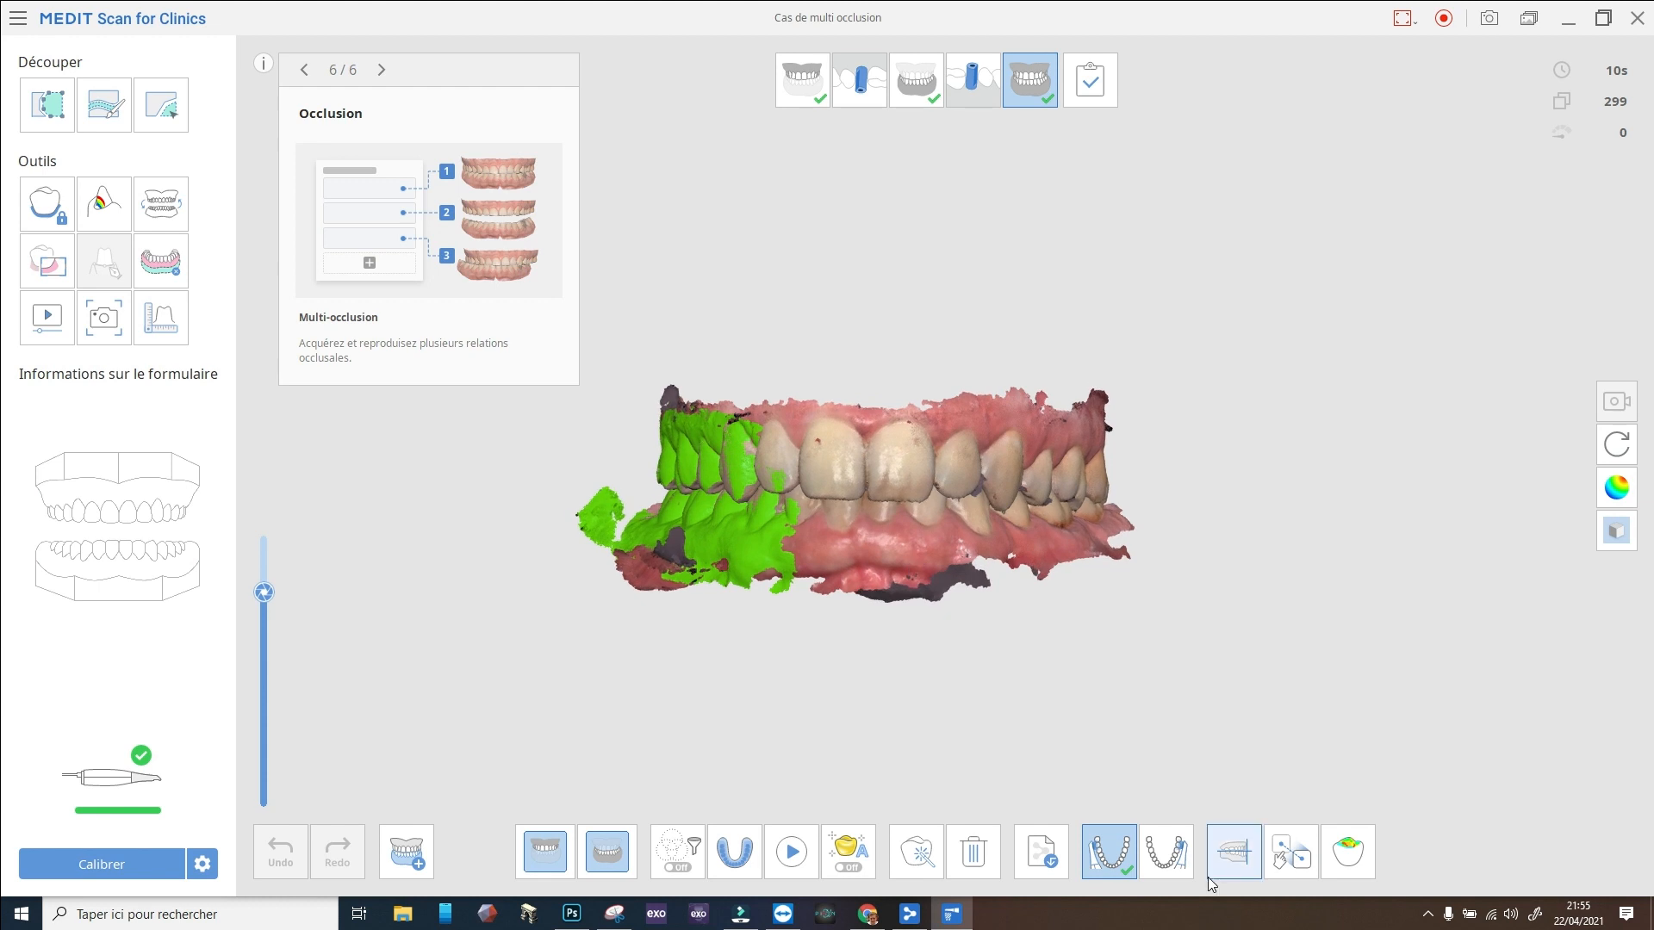
pyautogui.click(1165, 852)
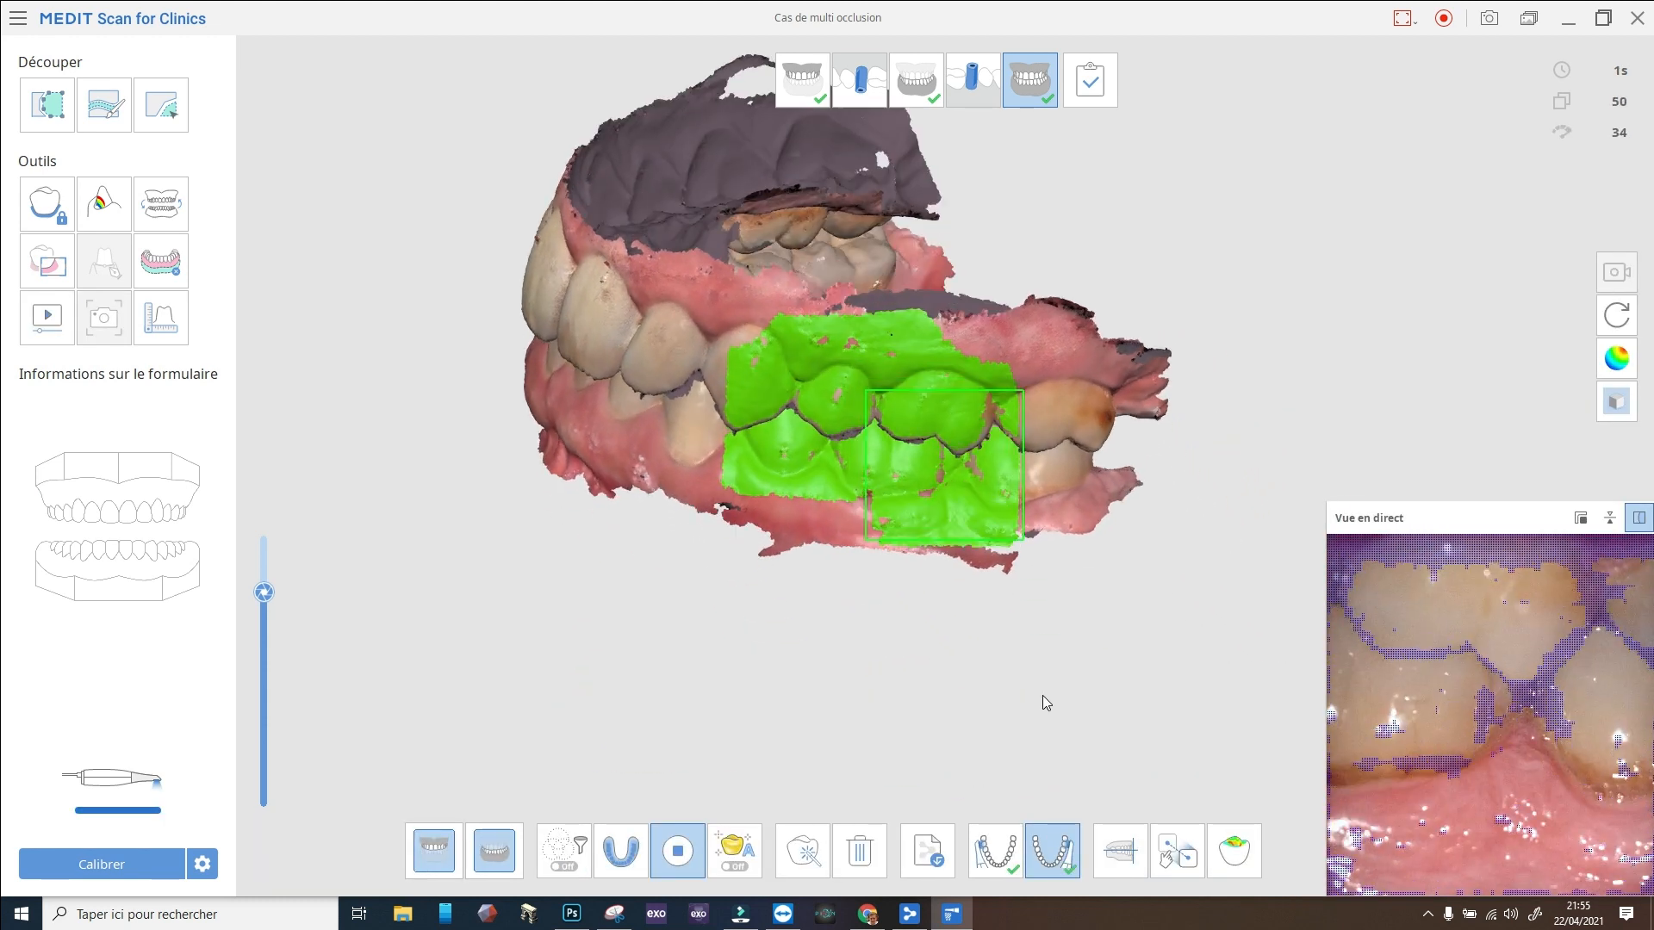
pyautogui.moveTo(621, 654); pyautogui.dragTo(751, 477, button='right')
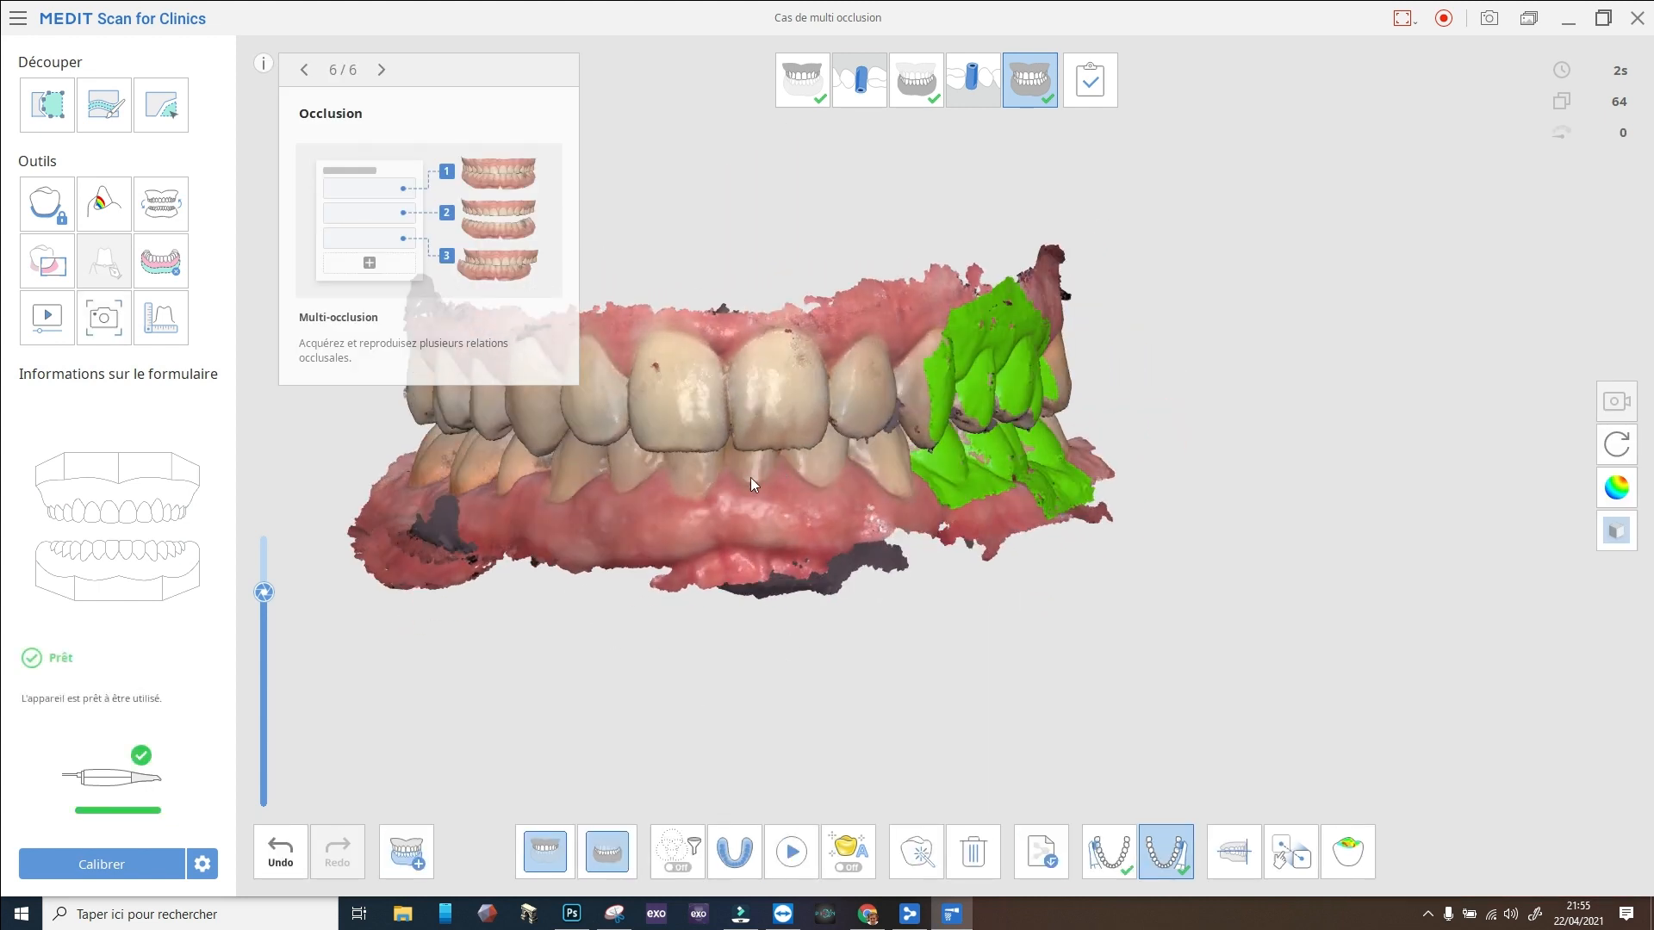
pyautogui.moveTo(531, 596); pyautogui.dragTo(758, 640, button='middle')
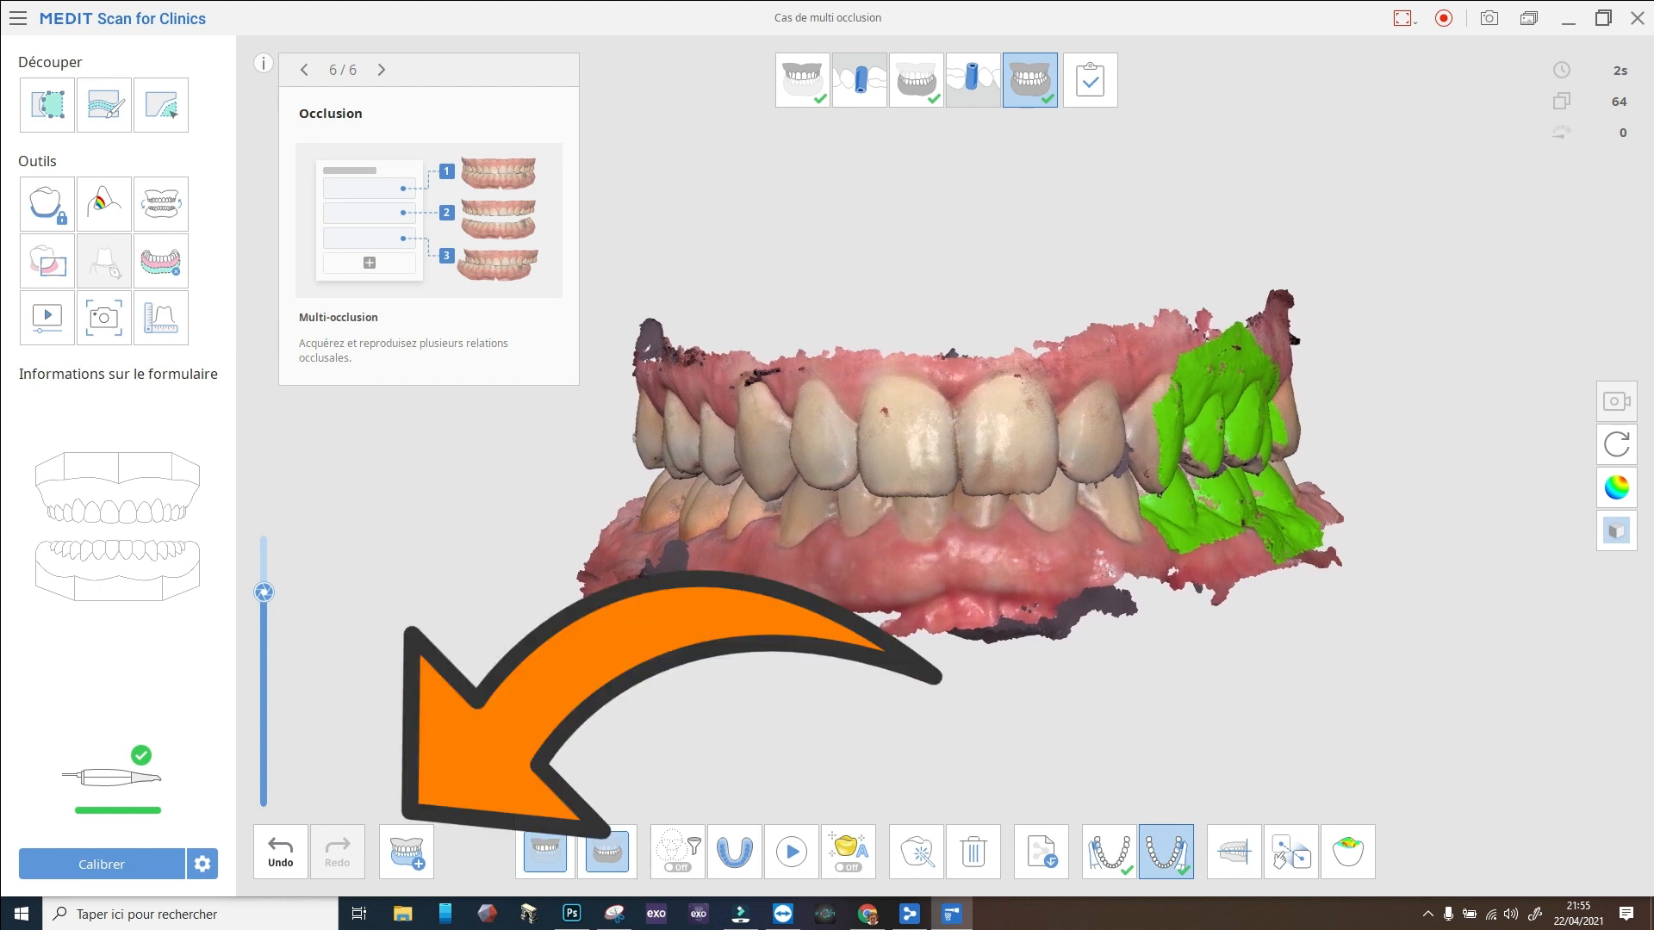
# Open the multi-occlusion management and rename Relation occlusale 5 as RC.
pyautogui.click(420, 851)
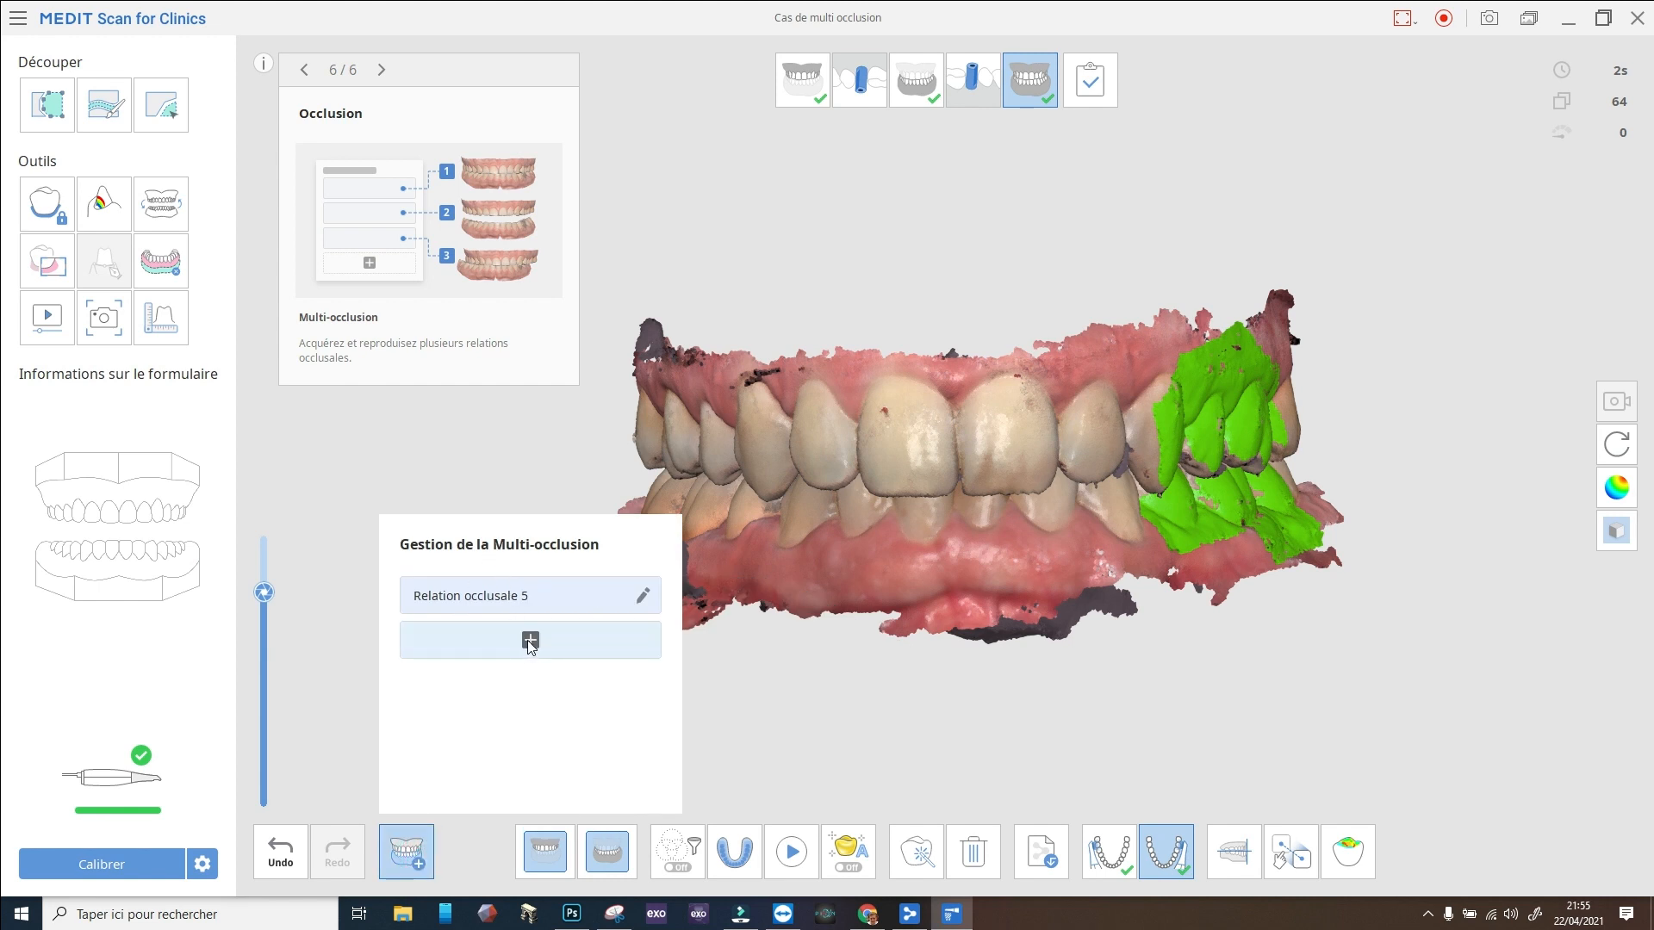
pyautogui.click(643, 598)
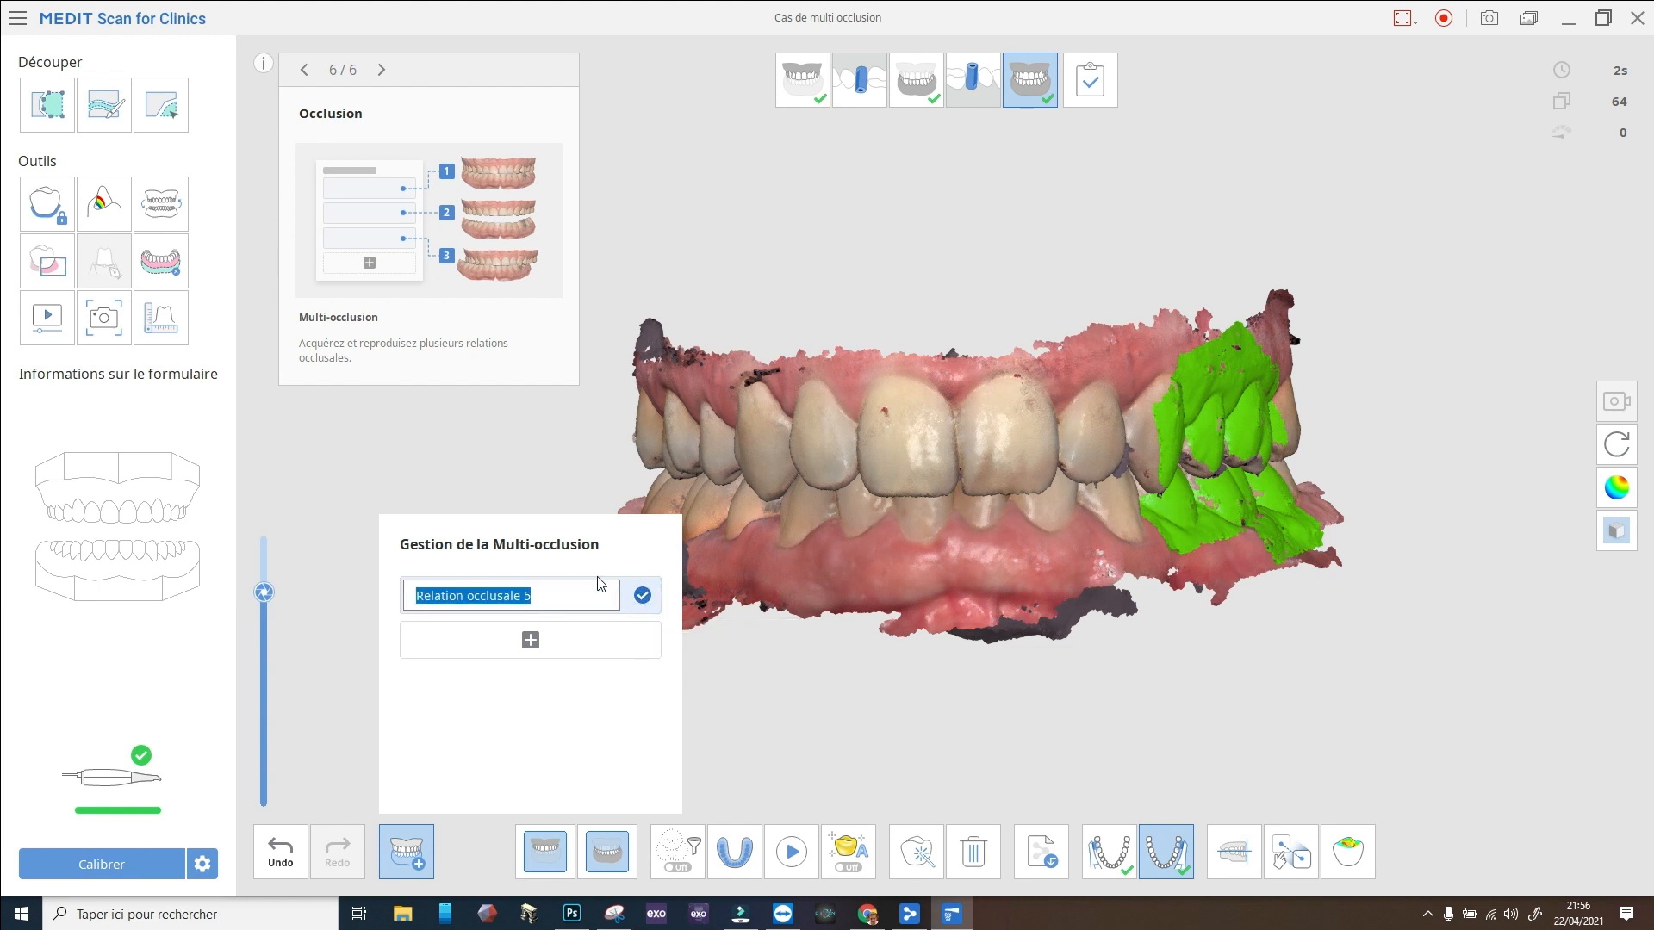
pyautogui.write('RC')
pyautogui.press('Return')
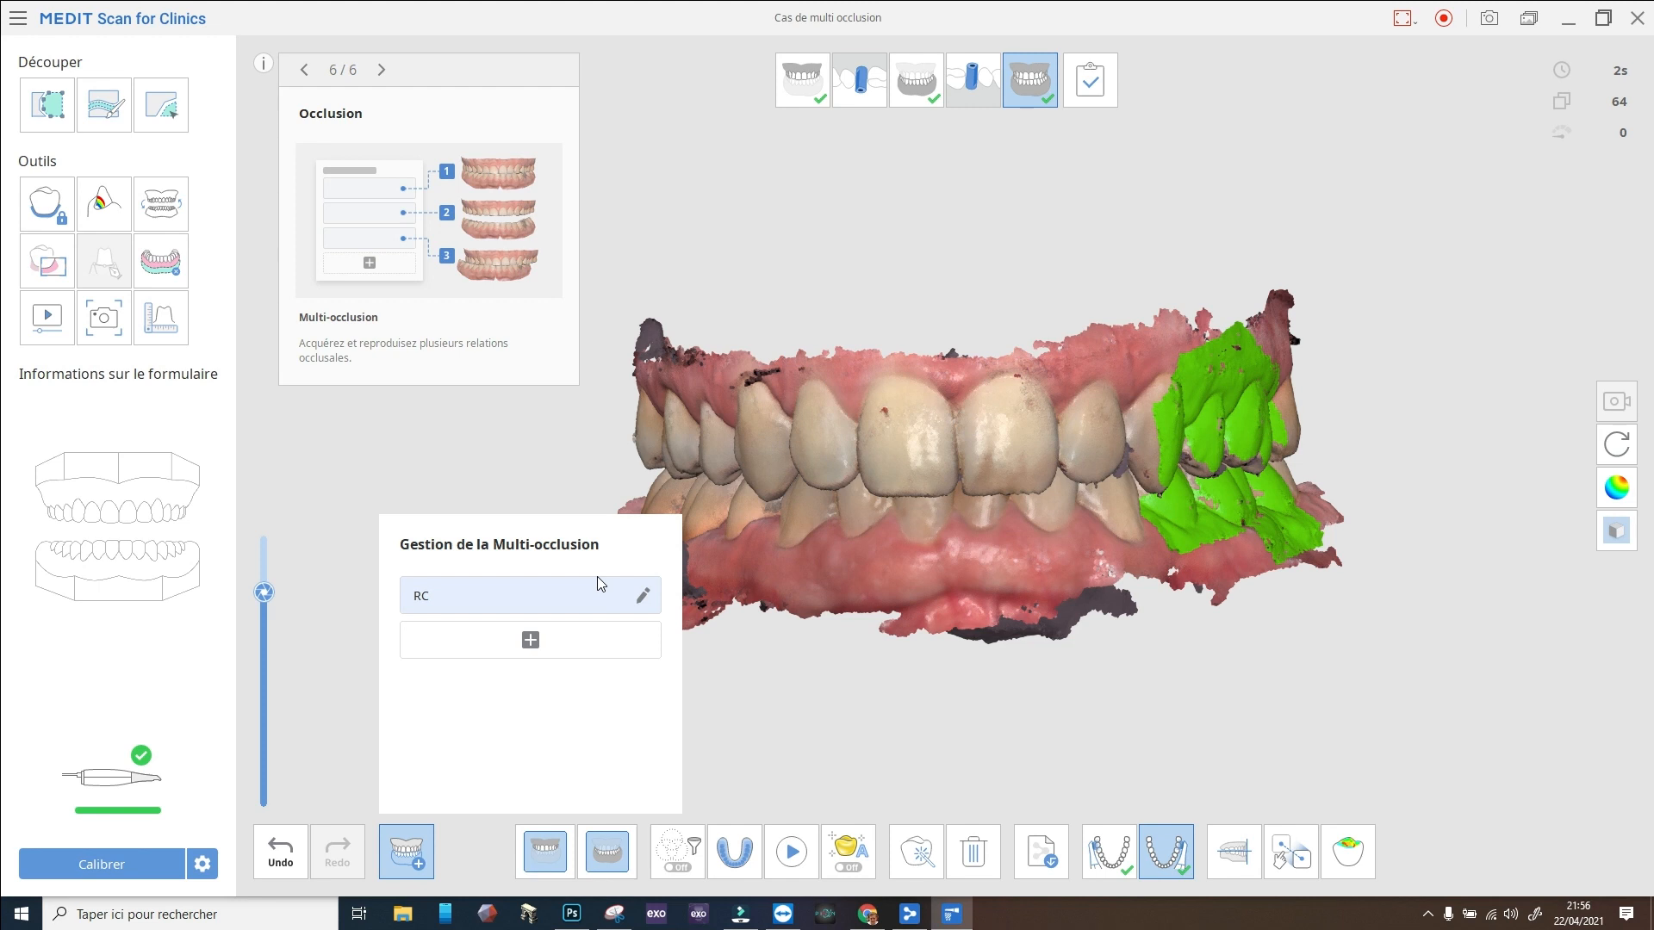
# Add a second occlusal relation and scan its first occlusion on the patient's left side.
pyautogui.click(531, 641)
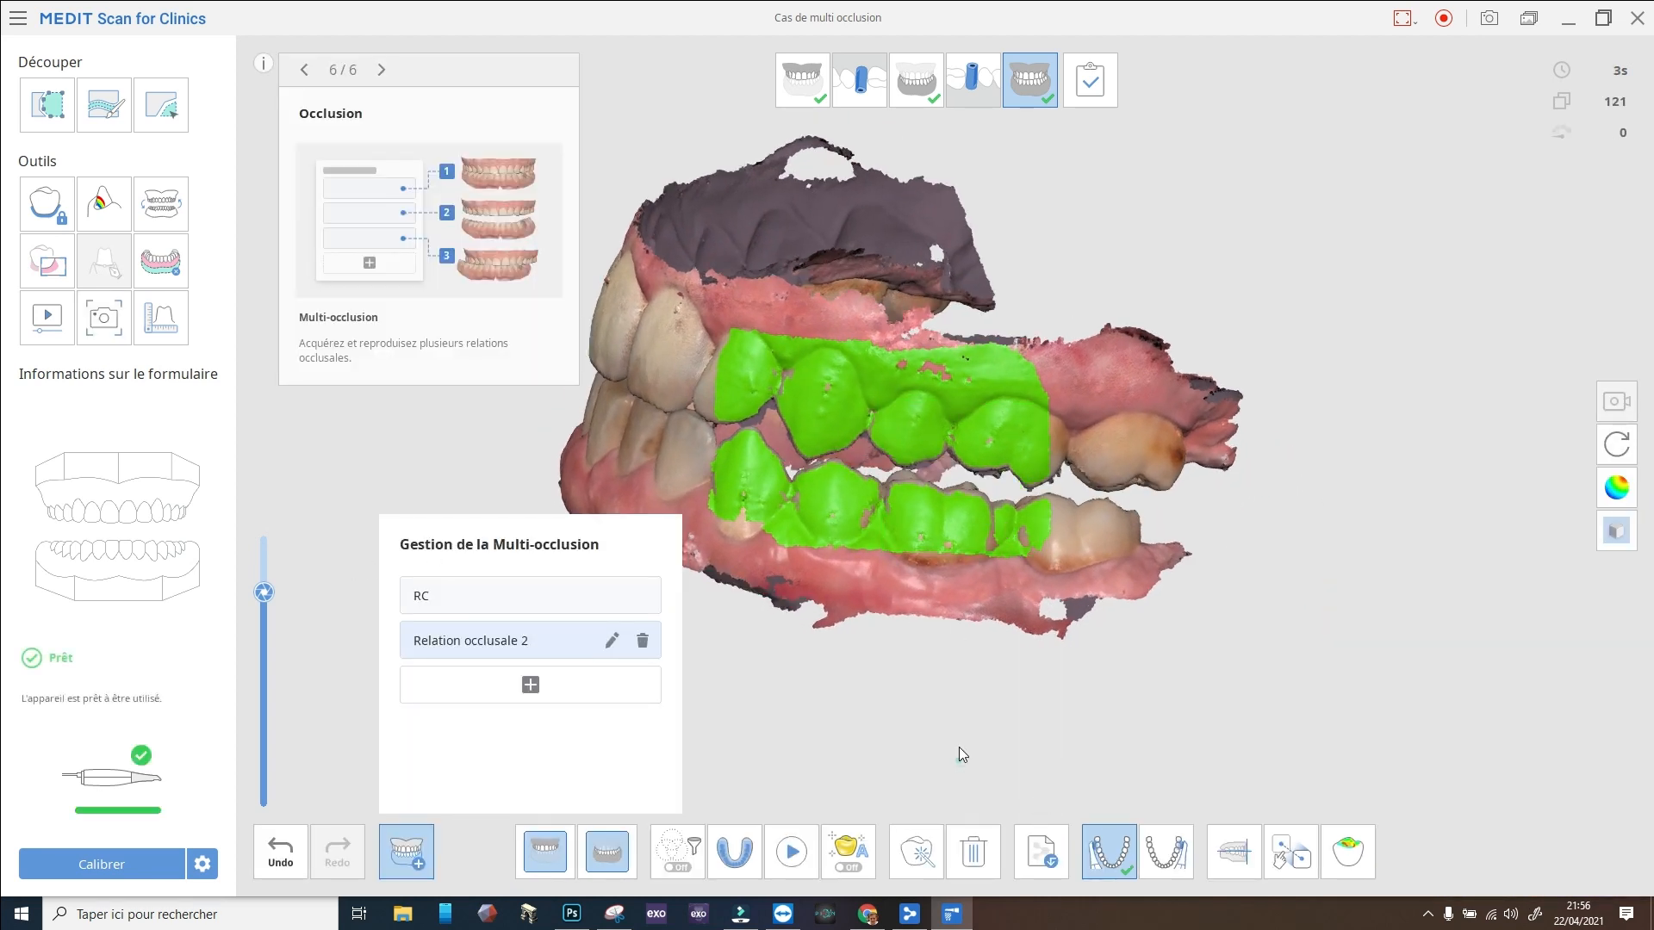
pyautogui.click(959, 746)
pyautogui.doubleClick(858, 668)
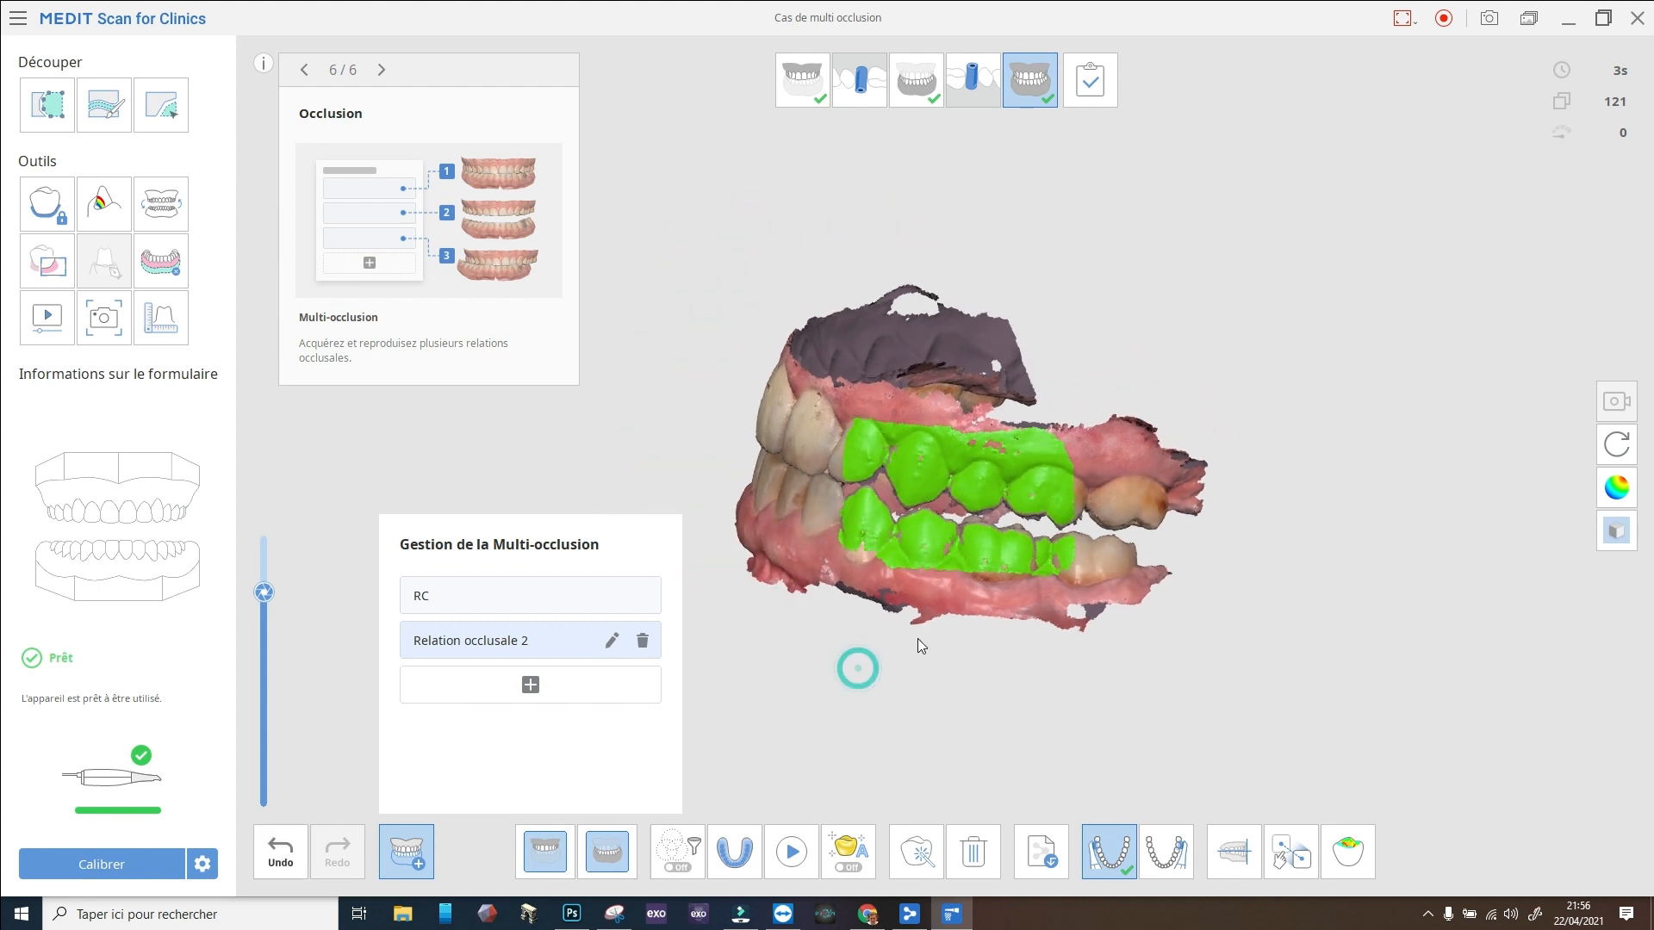
pyautogui.moveTo(1108, 469); pyautogui.dragTo(1209, 416, button='middle')
# Compare the jaw positions of RC and Relation occlusale 2 by switching between the two relations.
pyautogui.click(535, 596)
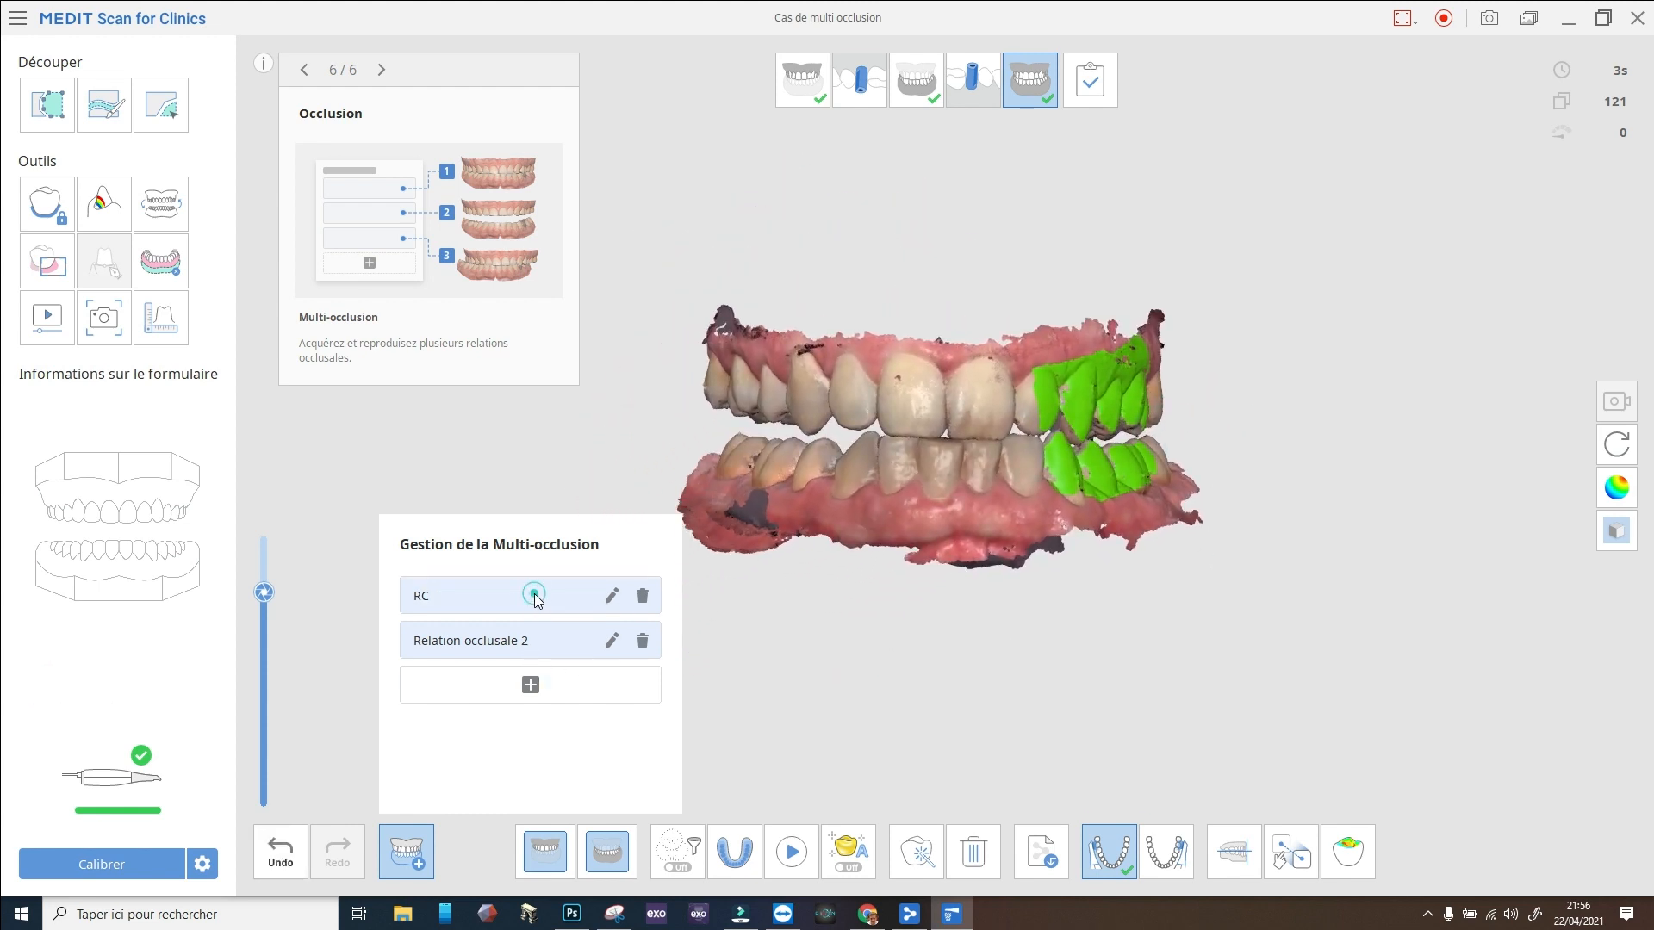
pyautogui.click(489, 652)
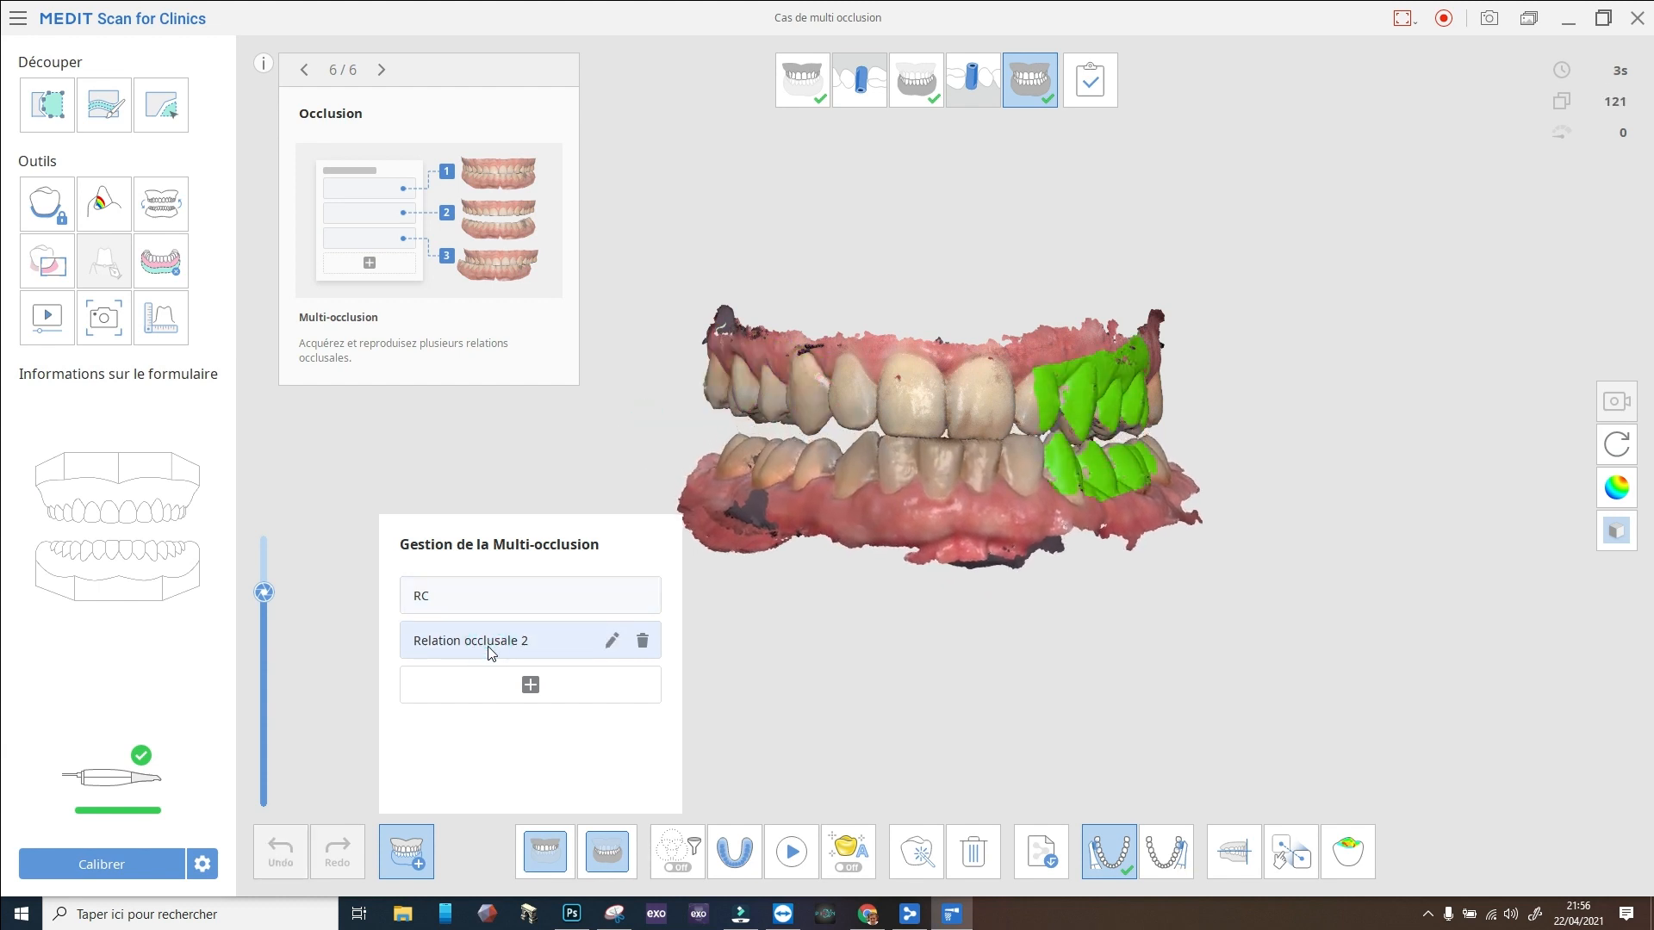
pyautogui.click(463, 596)
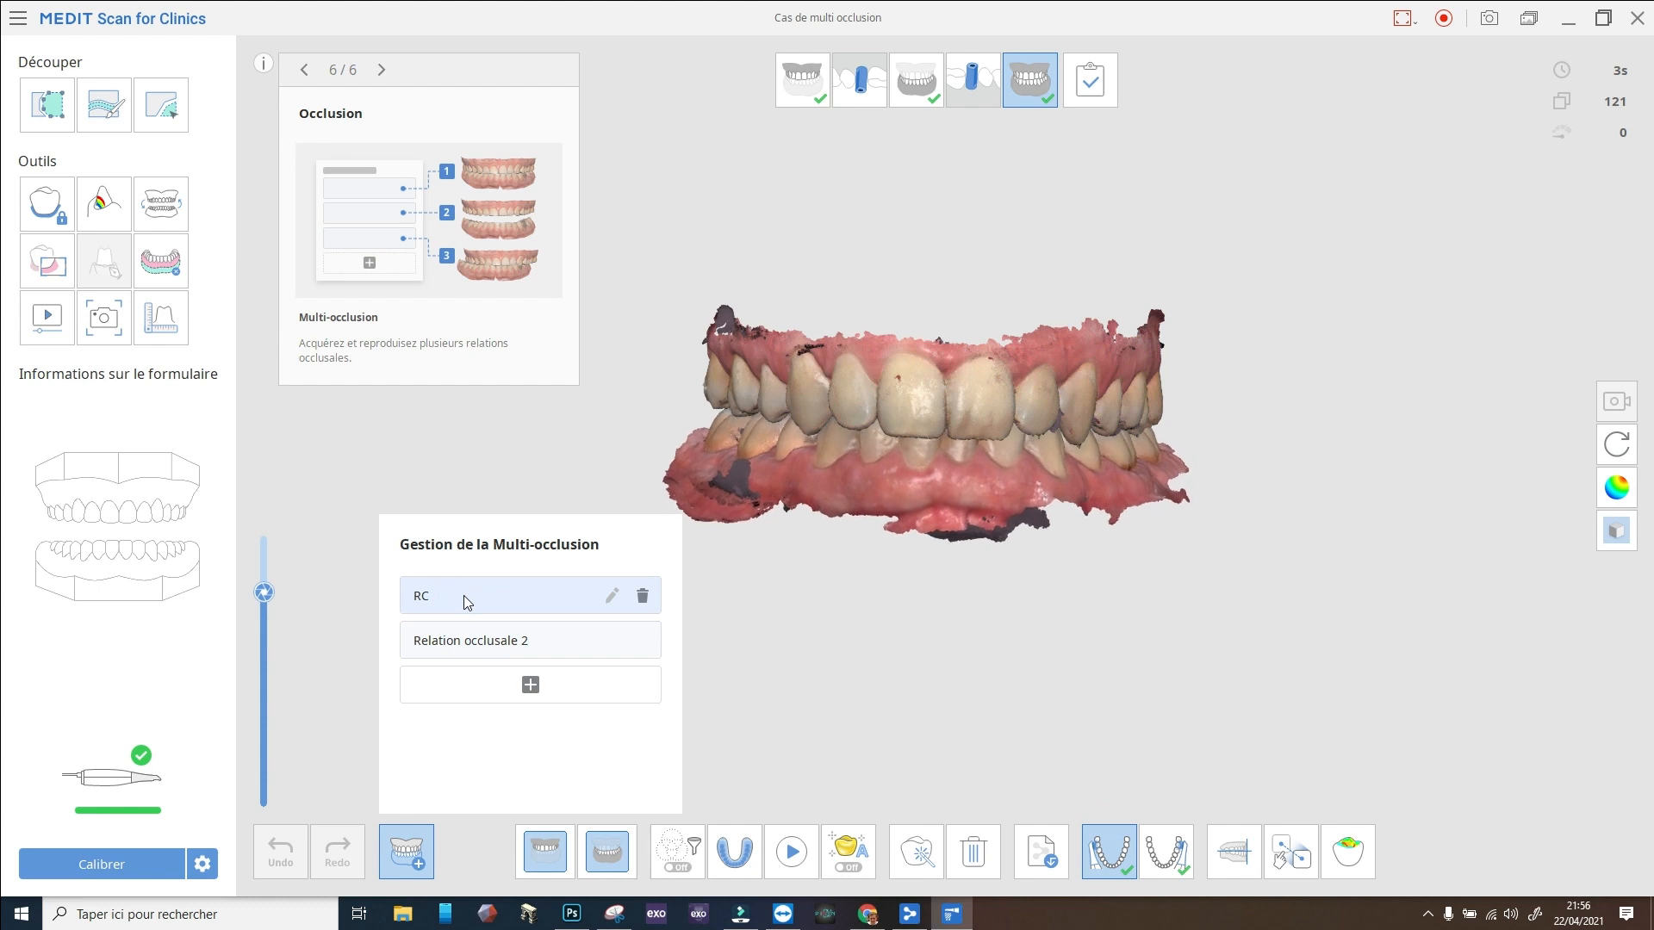
pyautogui.click(484, 643)
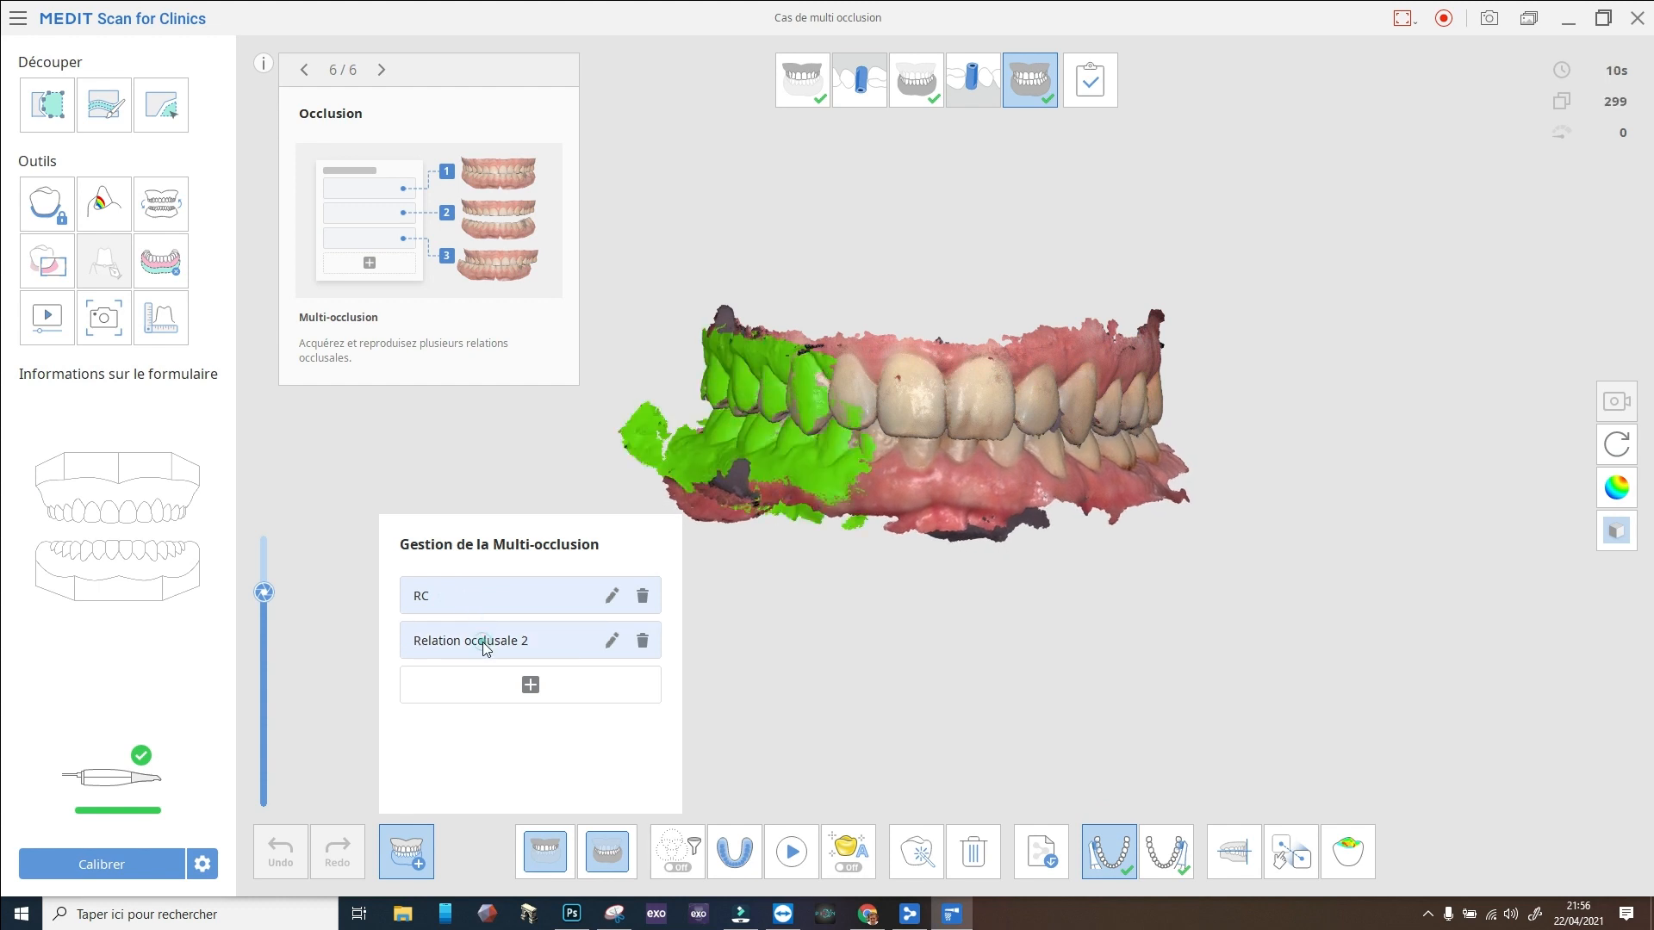
# Add a third occlusal relation and scan its first occlusion across the front teeth.
pyautogui.click(530, 685)
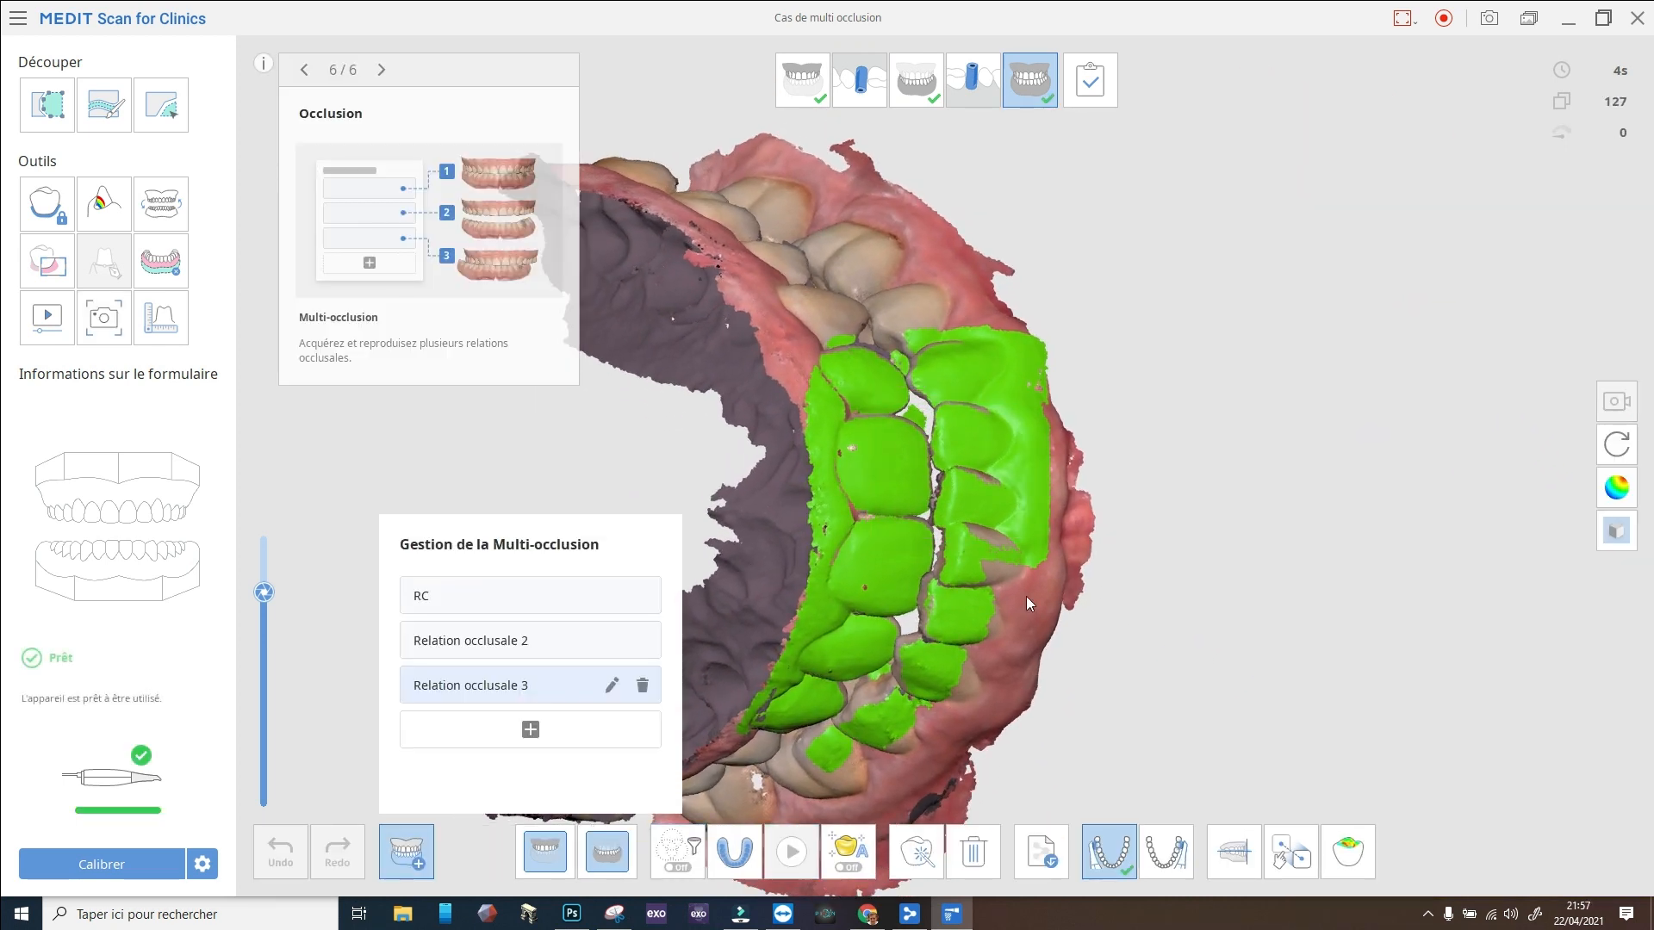
pyautogui.scroll(-4, 1196, 615)
pyautogui.moveTo(1137, 607); pyautogui.dragTo(989, 551, button='right')
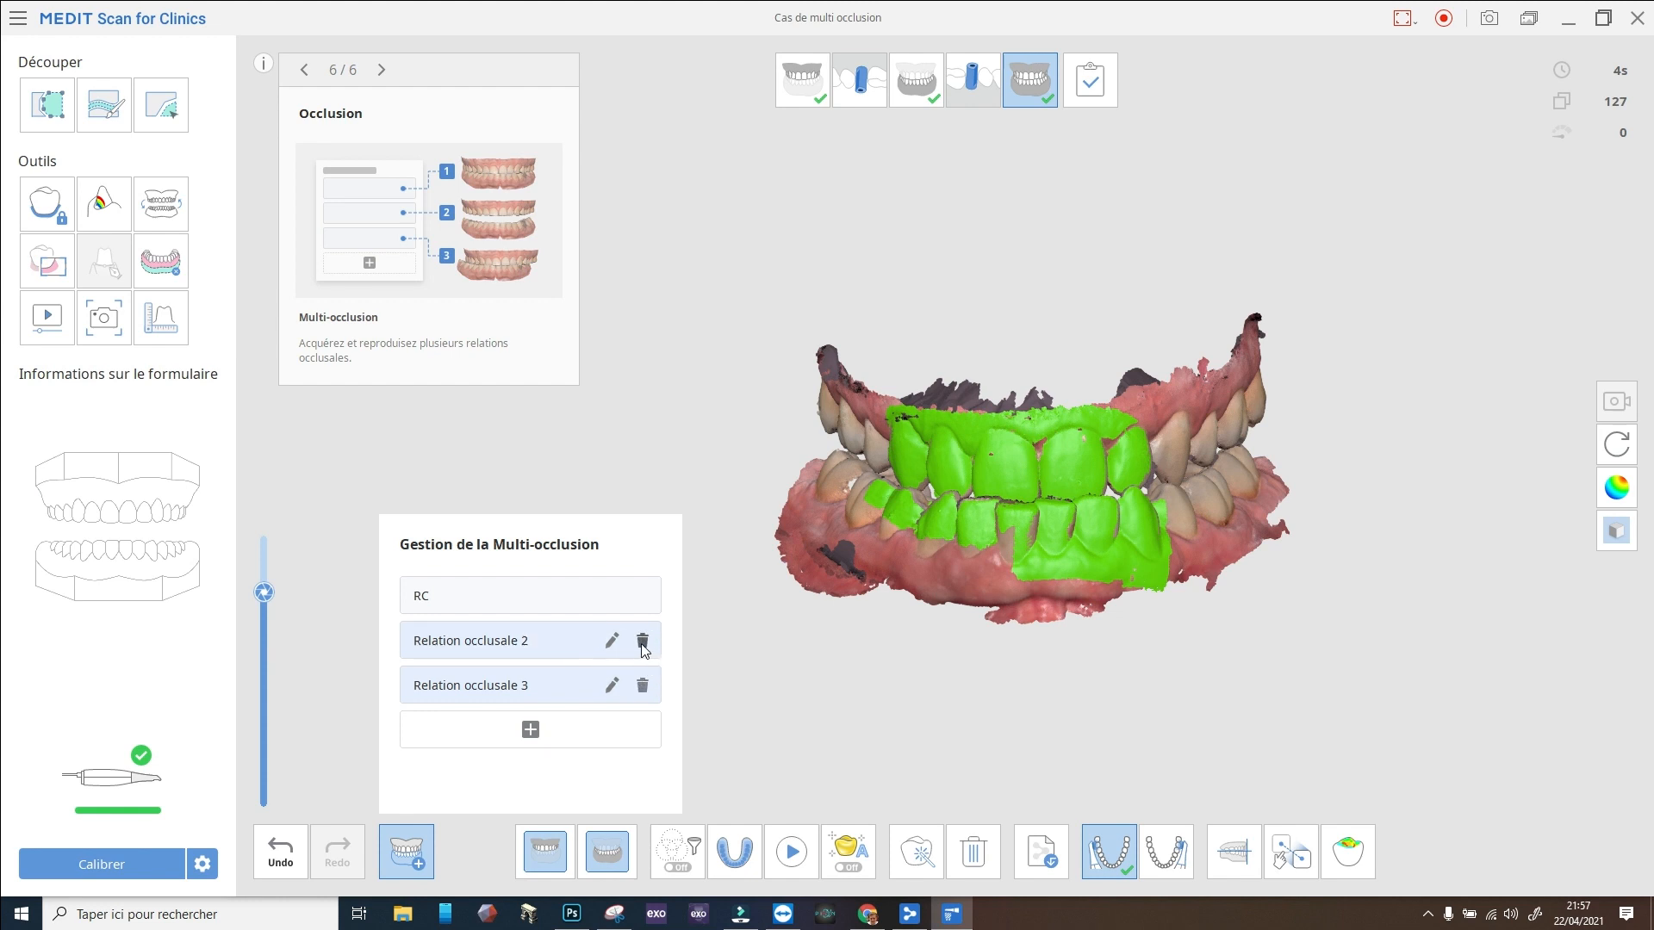
# Close the multi-occlusion management and look at the data processing options without starting the processing.
pyautogui.click(407, 851)
pyautogui.moveTo(793, 430); pyautogui.dragTo(956, 232, button='right')
pyautogui.click(1092, 82)
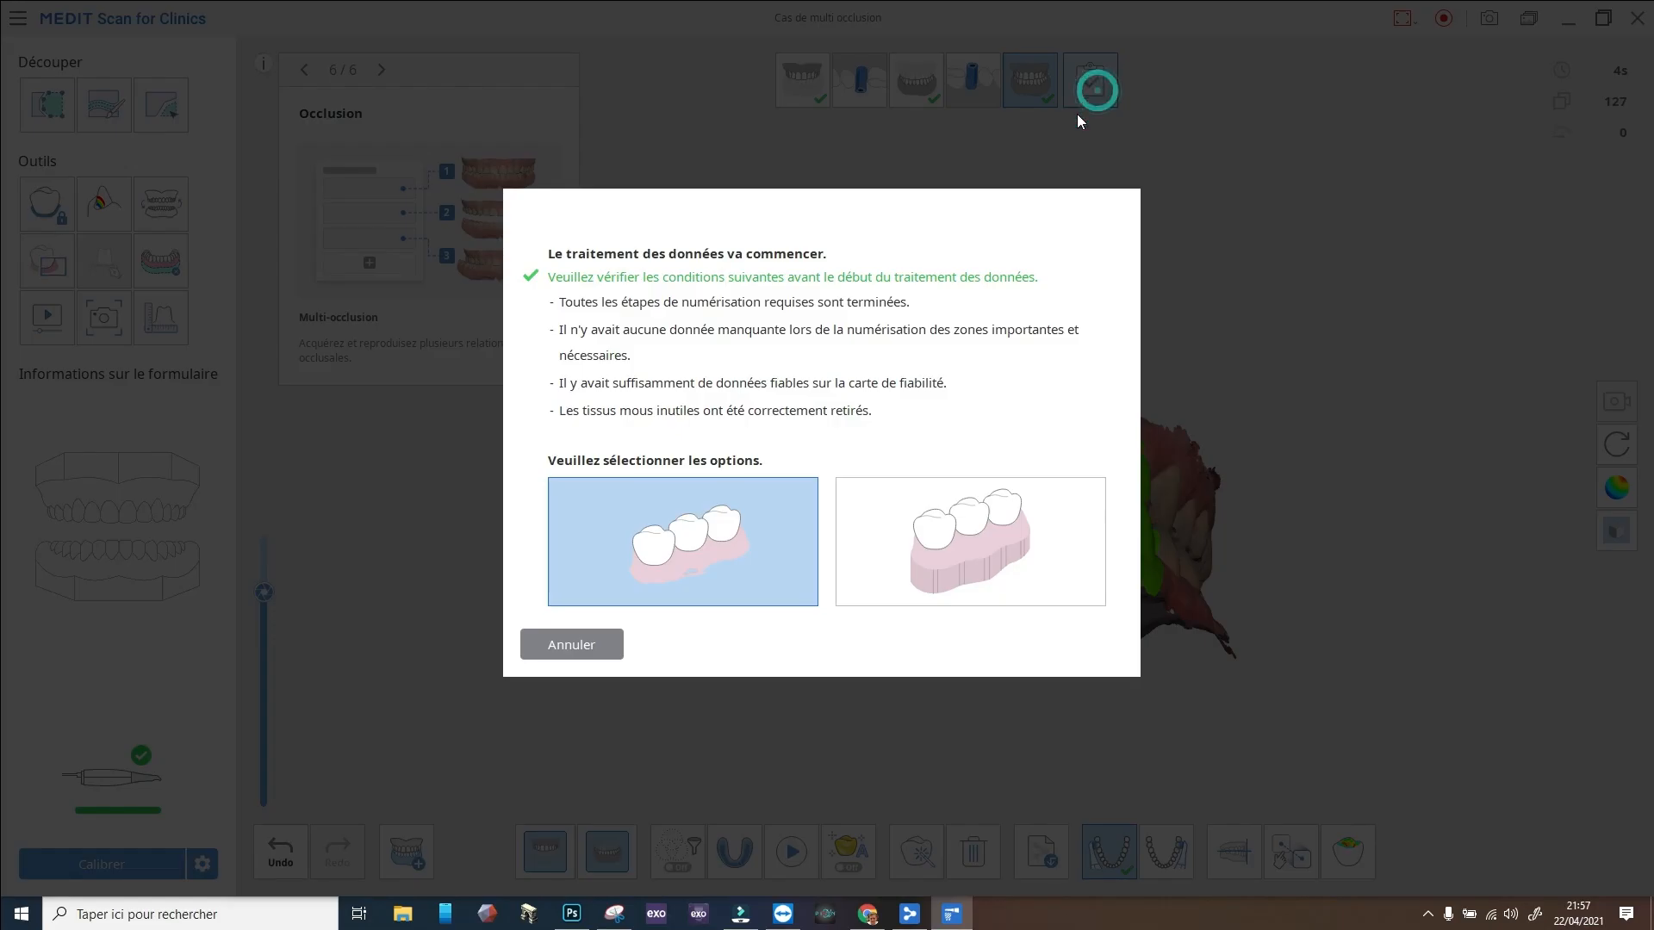
pyautogui.click(572, 647)
# Switch to Medit Link and view the case's relations latéralité gauche, Relation occlusale 1, Relation occlusale 3, propulsion and Relation occlusale 5.
pyautogui.click(913, 915)
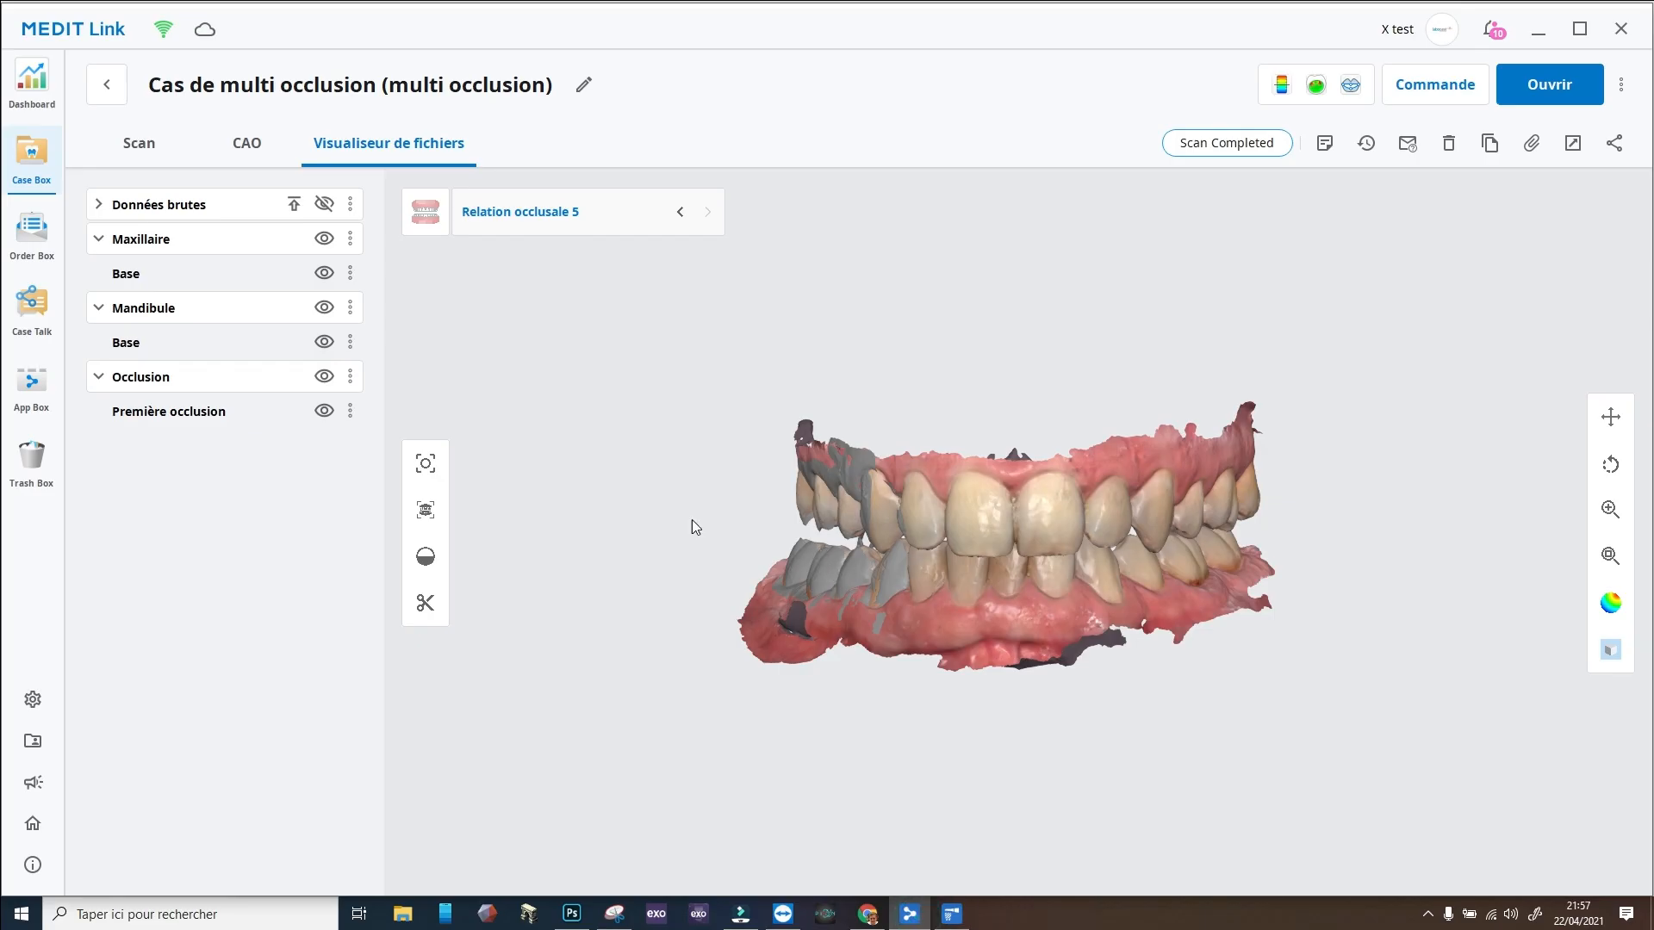
pyautogui.moveTo(744, 524); pyautogui.dragTo(712, 411, button='right')
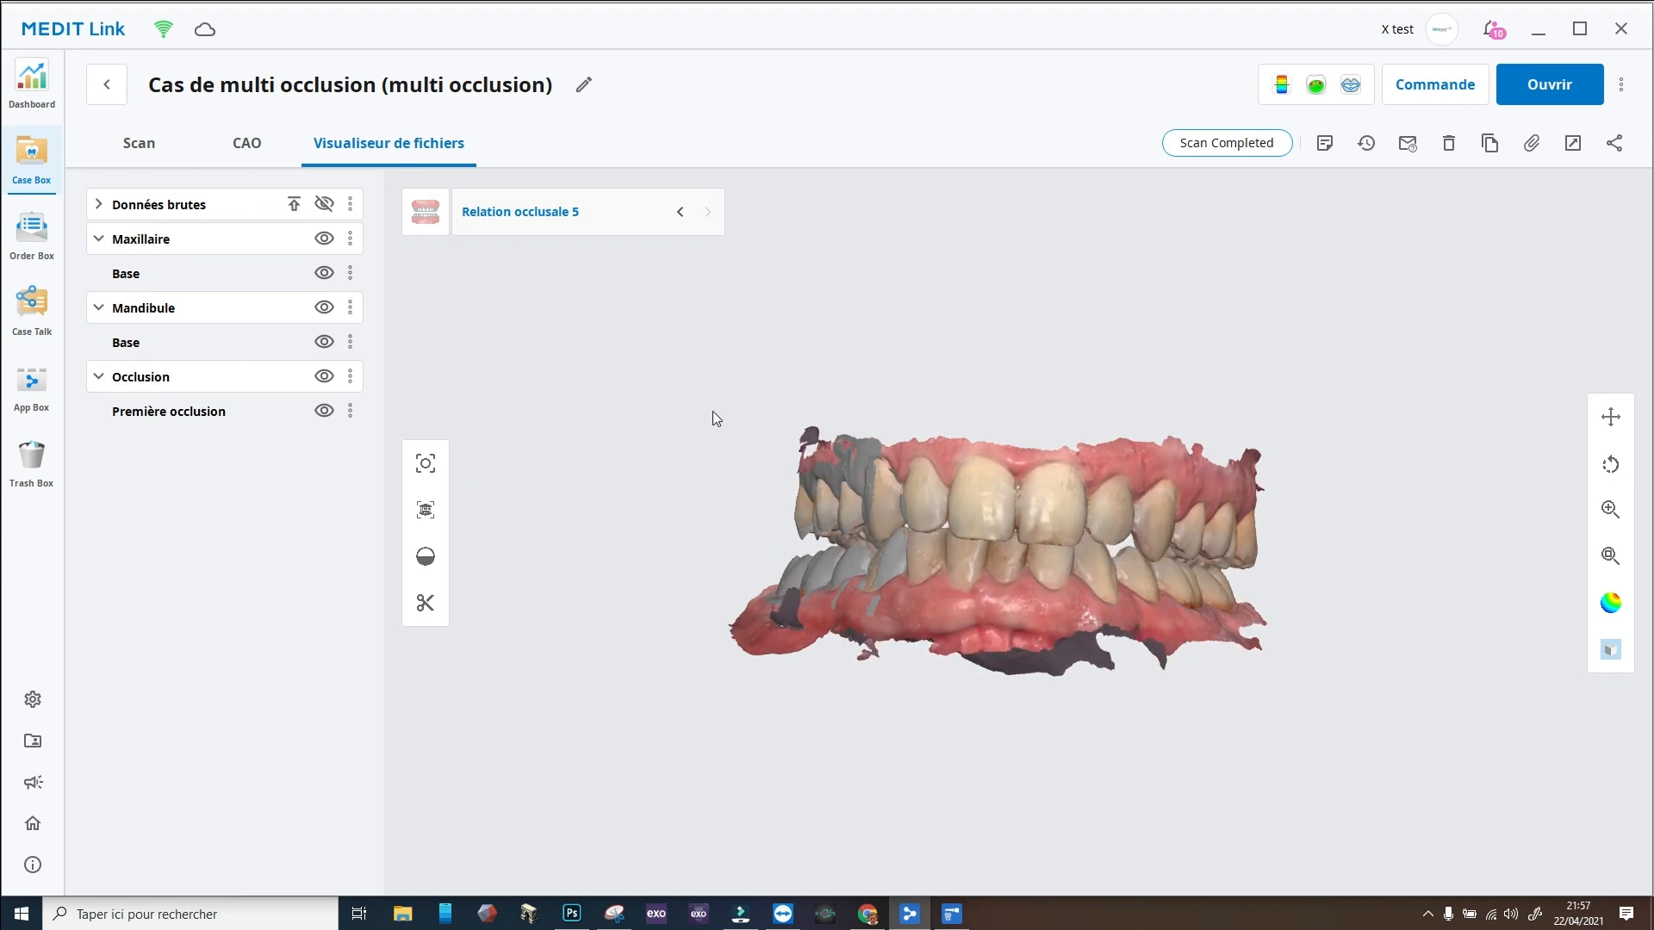
pyautogui.click(427, 212)
pyautogui.click(506, 251)
pyautogui.click(500, 213)
pyautogui.click(518, 284)
pyautogui.click(515, 320)
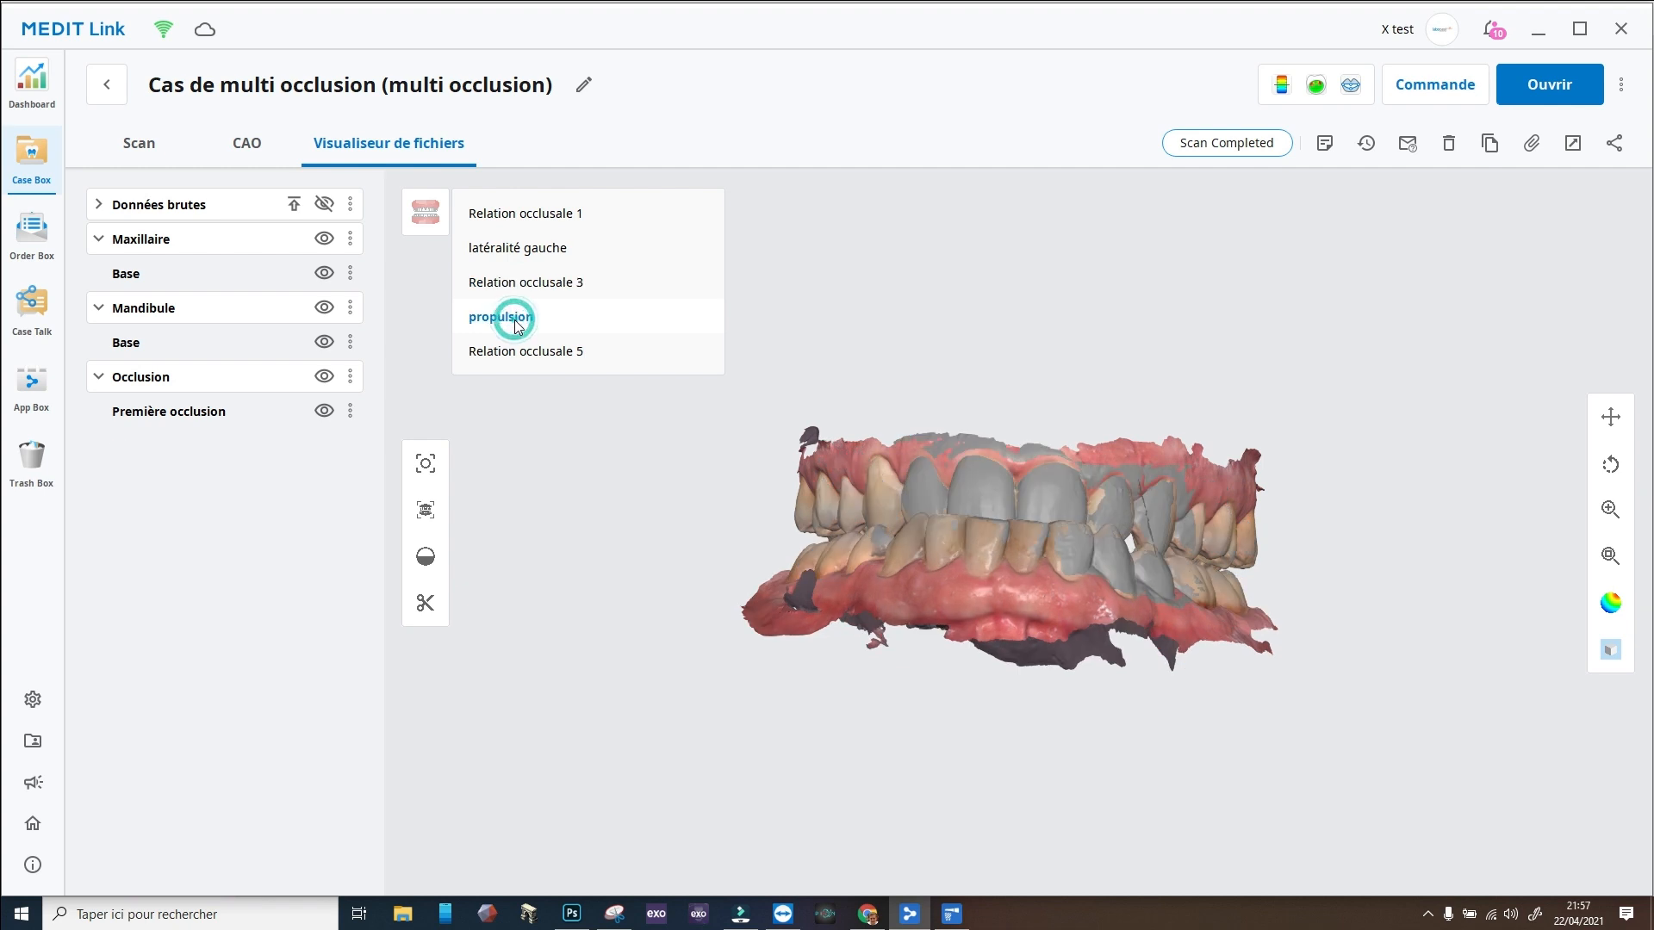
pyautogui.click(532, 353)
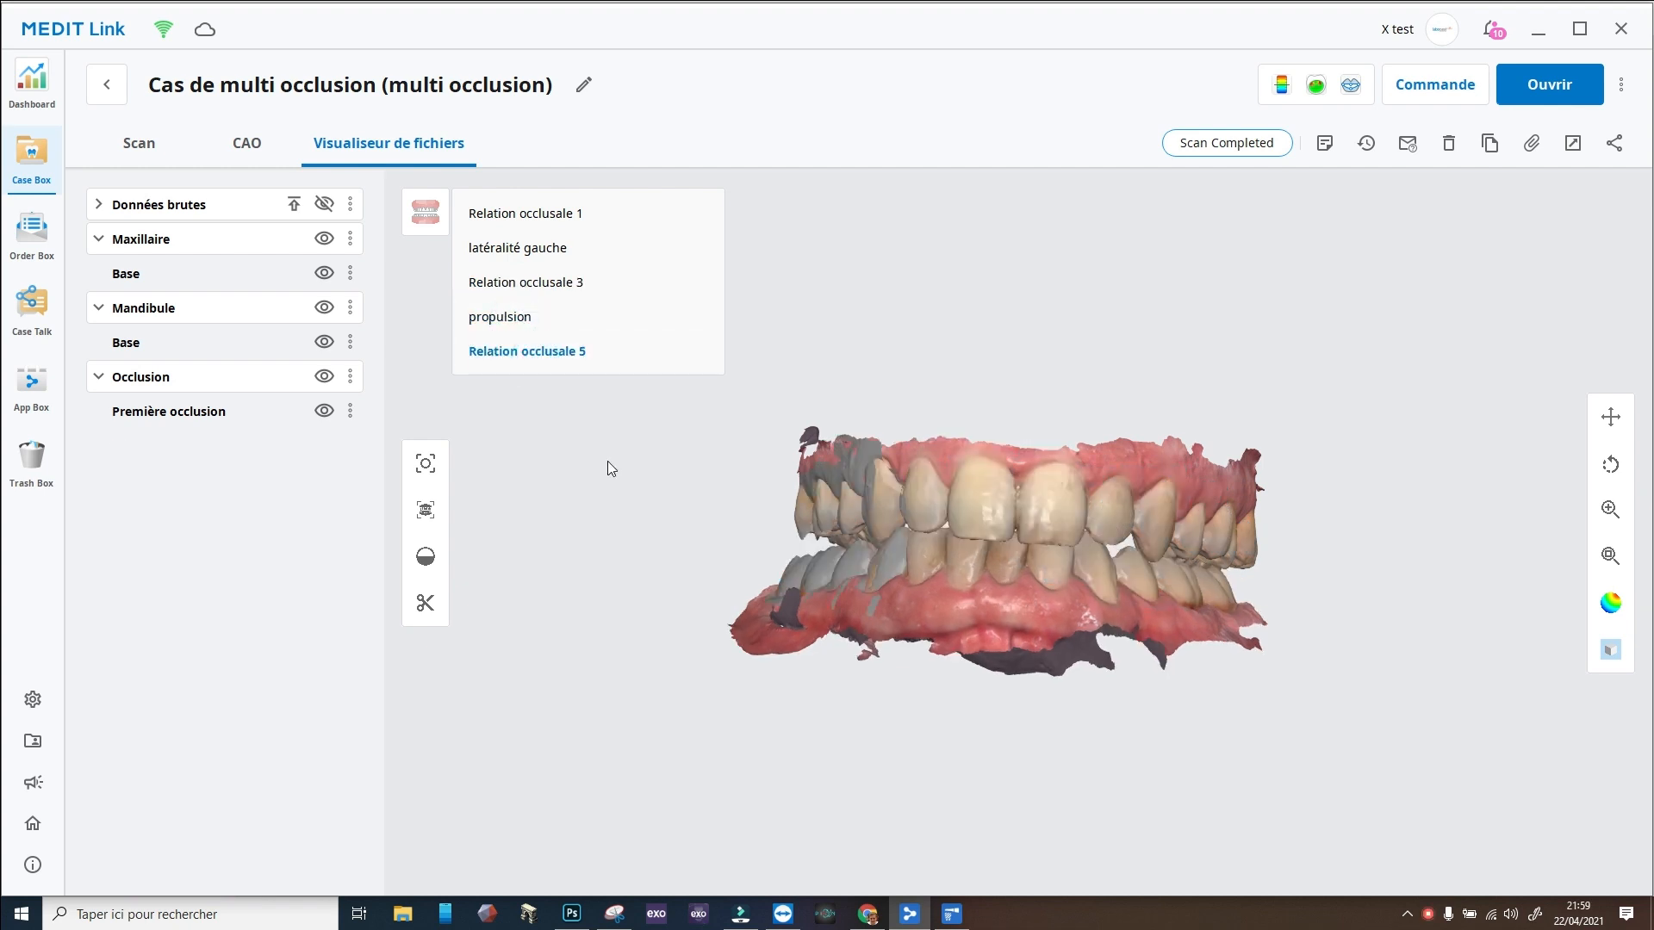
pyautogui.moveTo(844, 452); pyautogui.dragTo(887, 427, button='right')
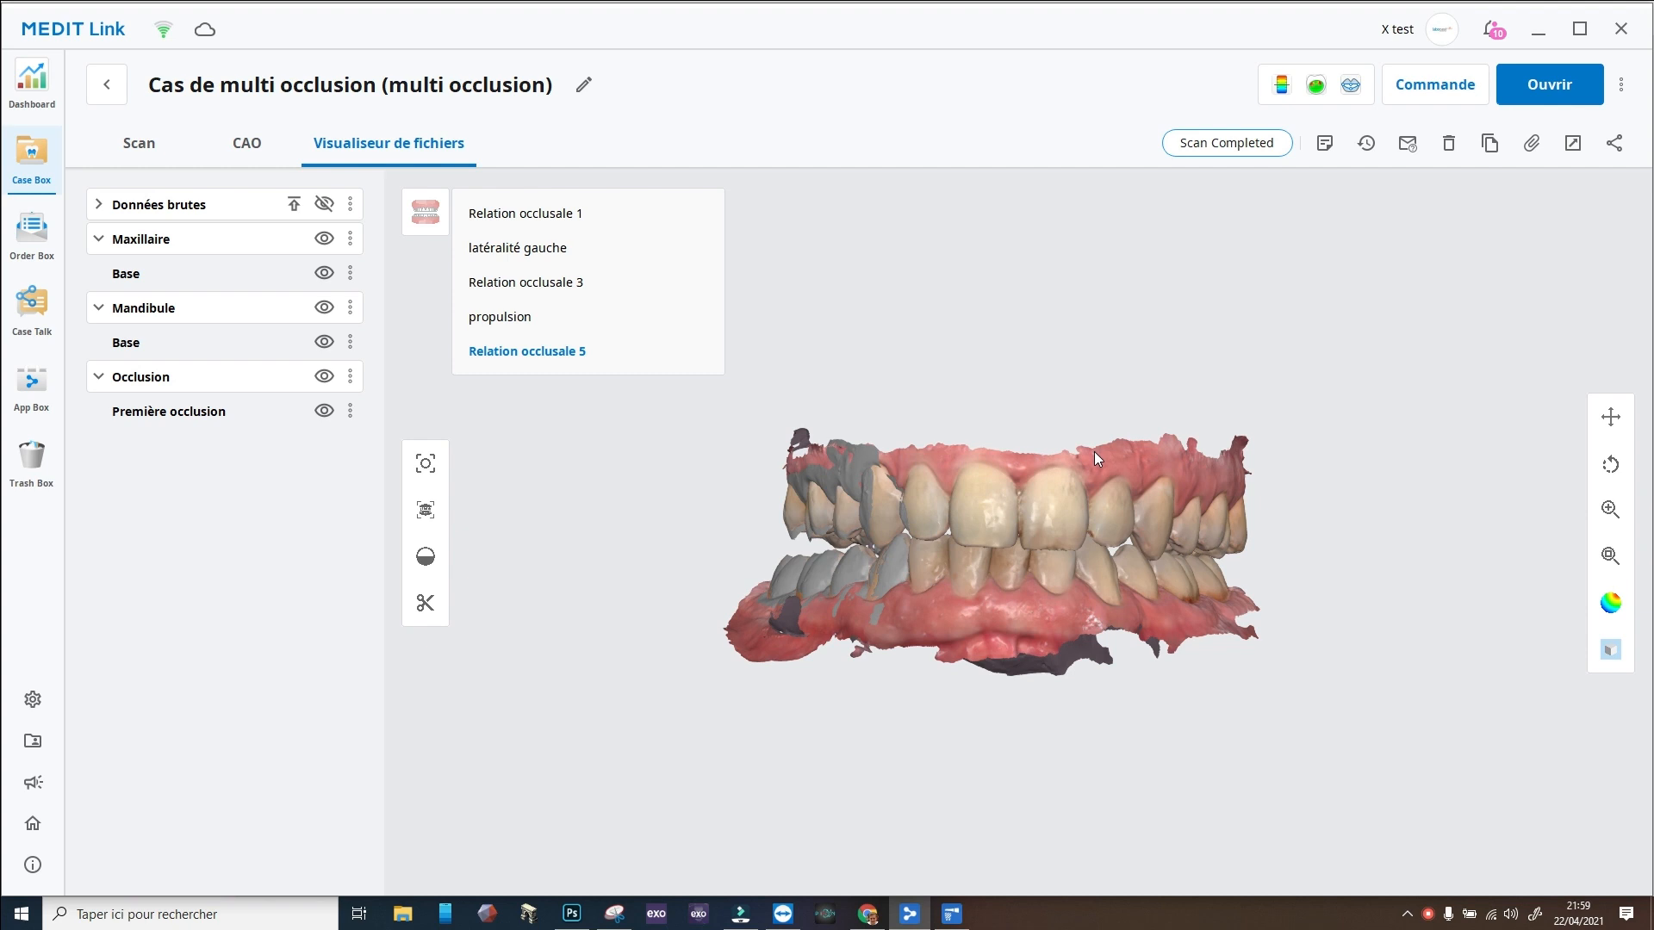
pyautogui.moveTo(1135, 367); pyautogui.dragTo(1141, 428, button='right')
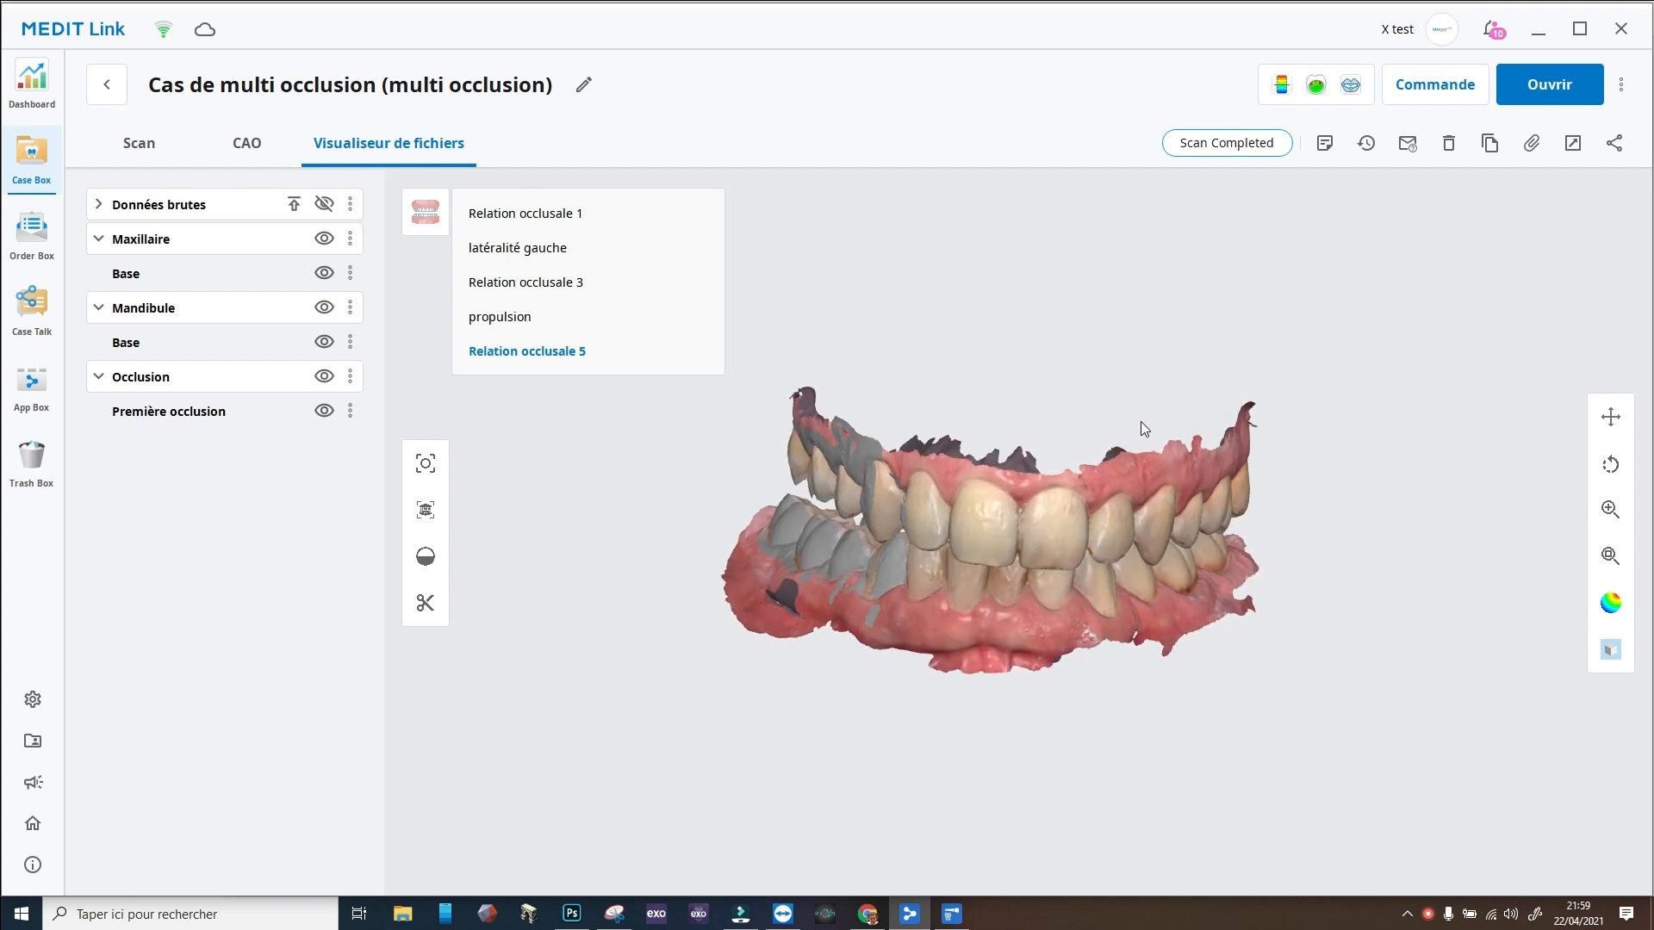
pyautogui.rightClick(1429, 911)
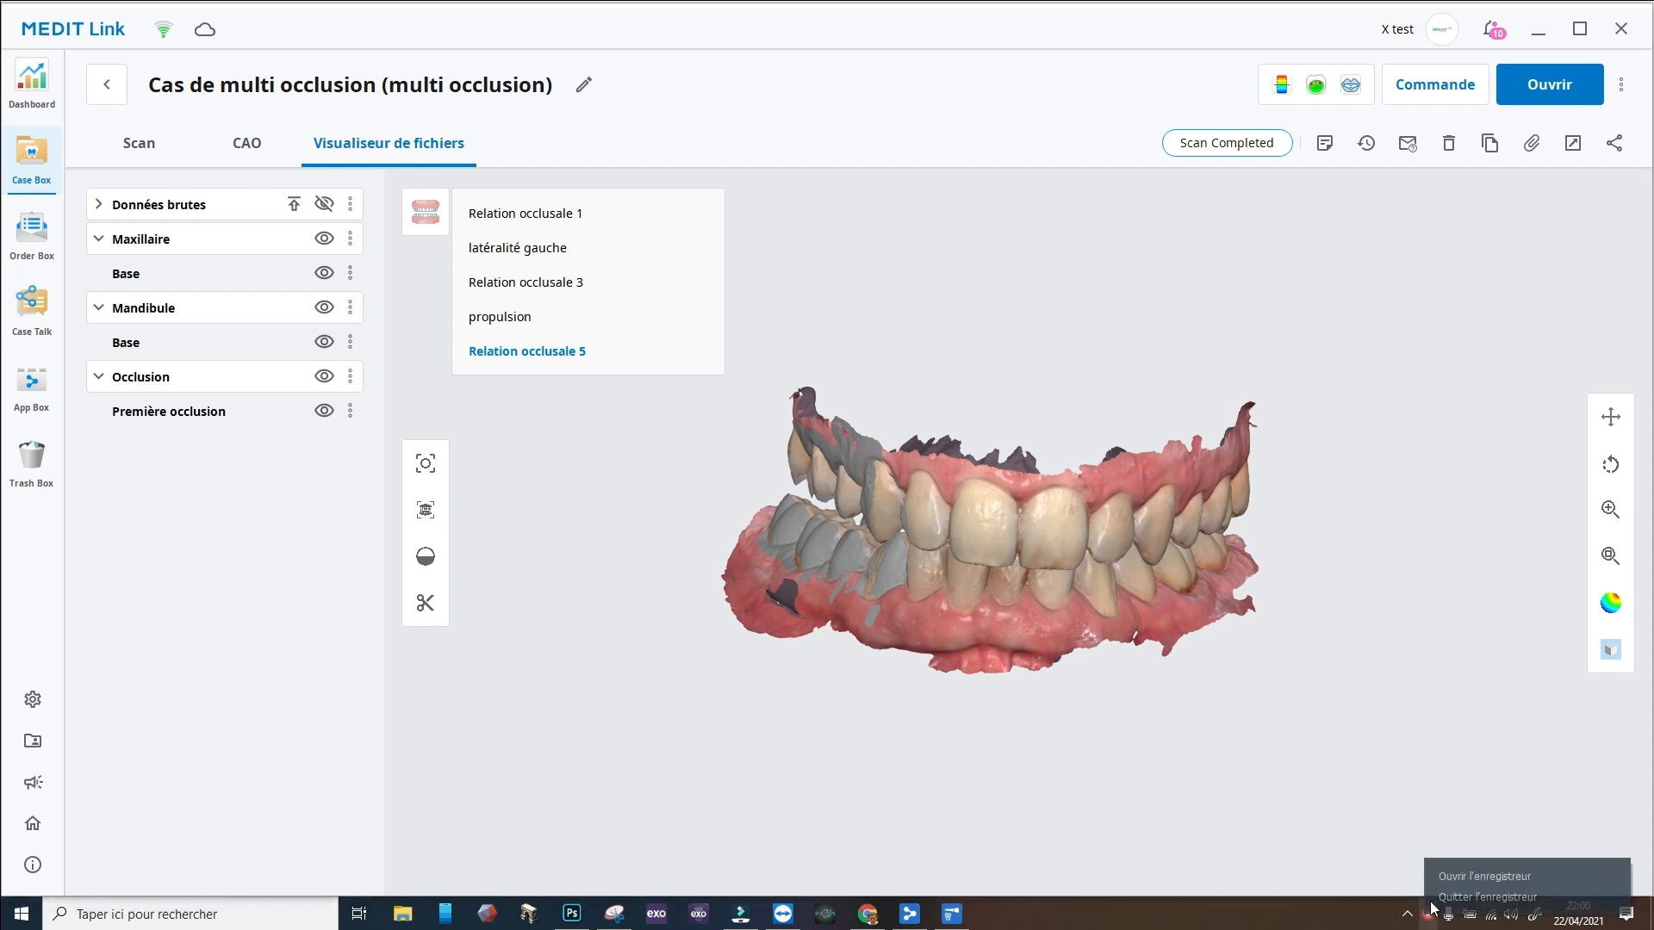